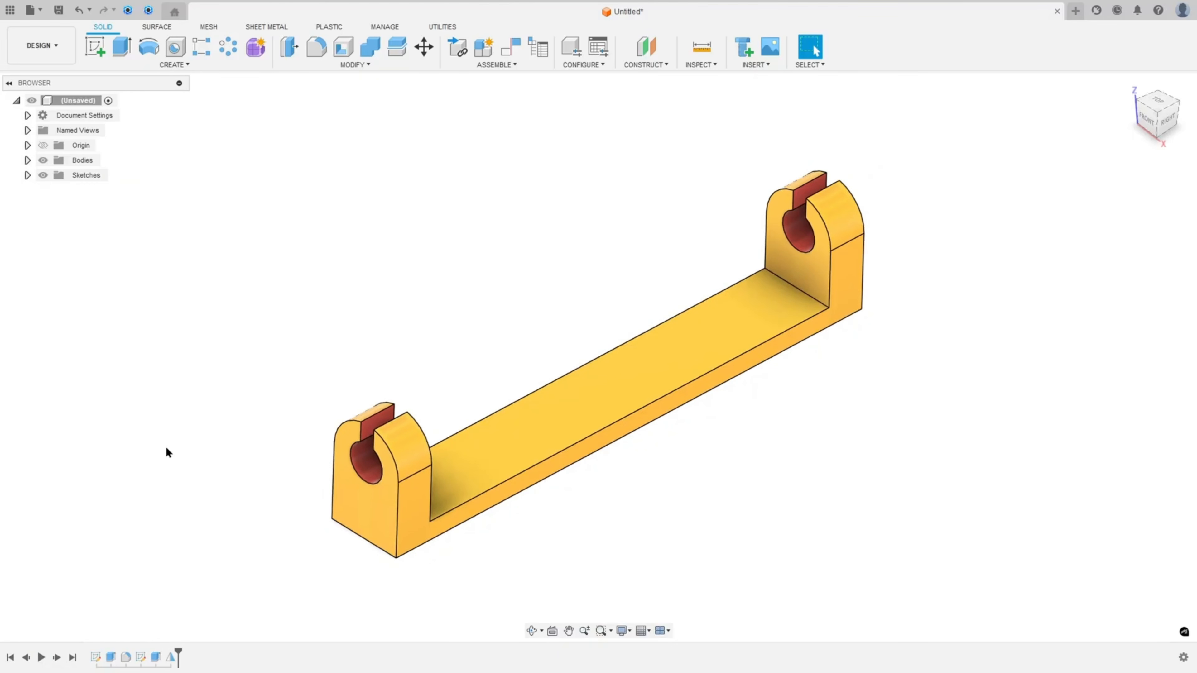
scroll(162, 447, "left", 5, "shift")
scroll(163, 448, "left", 6, "shift")
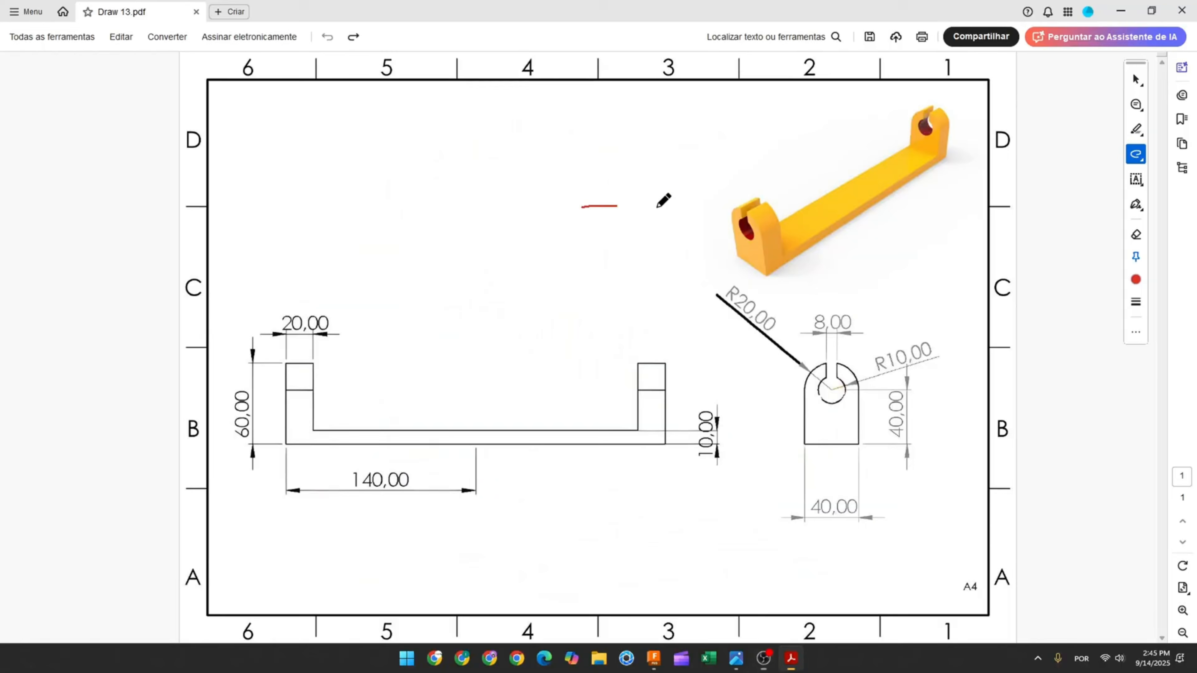
Draw red freehand arrows in Draw 13.pdf pointing at the 3D picture of the part and at the front view
mouse_move(657, 208)
left_mouse_down()
mouse_move(678, 201)
mouse_move(672, 218)
left_mouse_up()
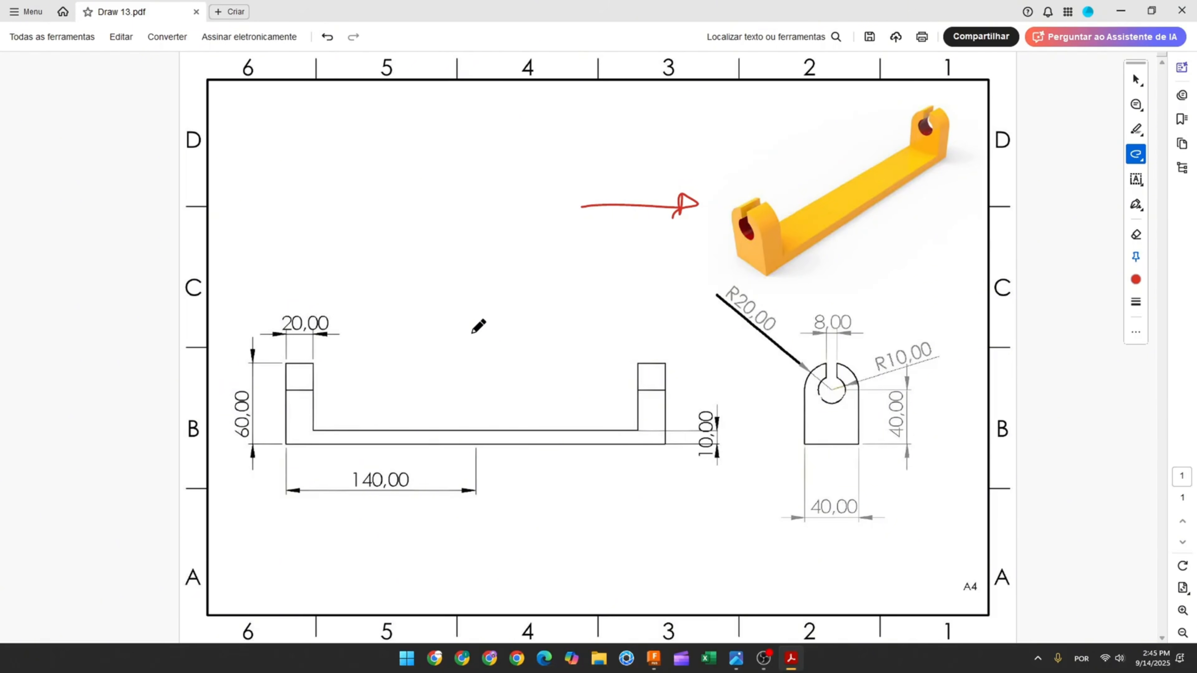
mouse_move(451, 299)
left_mouse_down()
mouse_move(464, 367)
mouse_move(480, 343)
left_mouse_up()
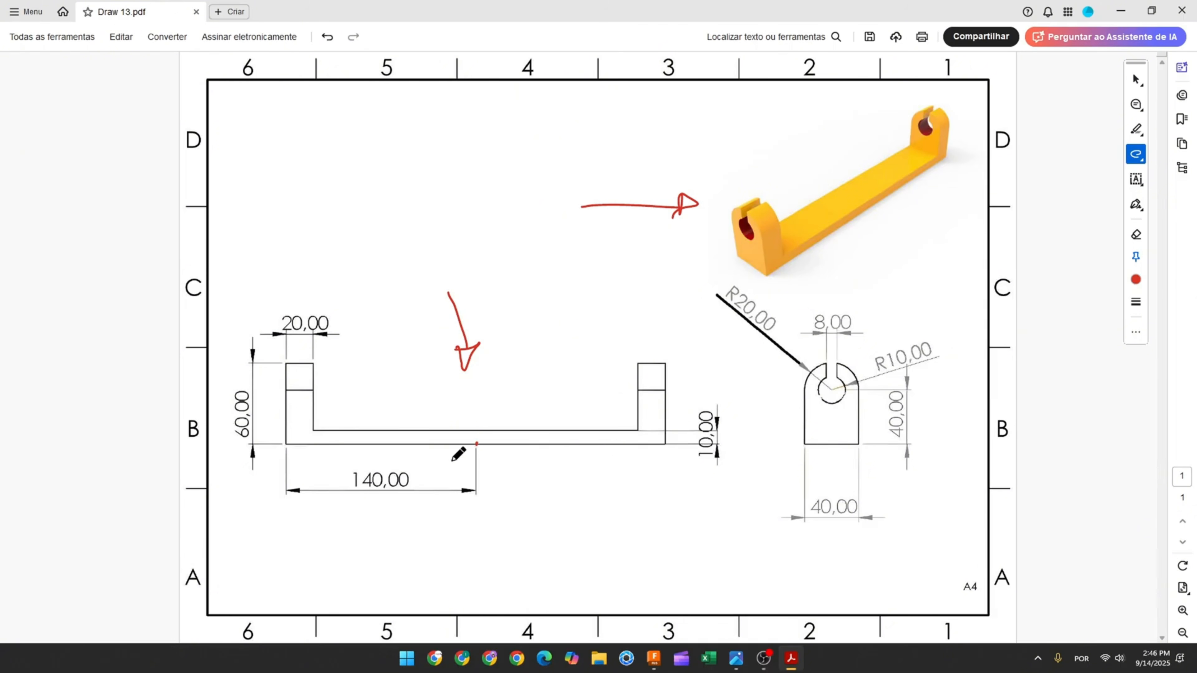
Trace the left half of the front-view profile in red and strike through the 140, 60, 20, 10 and 40 mm width dimensions
left_click_drag(472, 445, 283, 445)
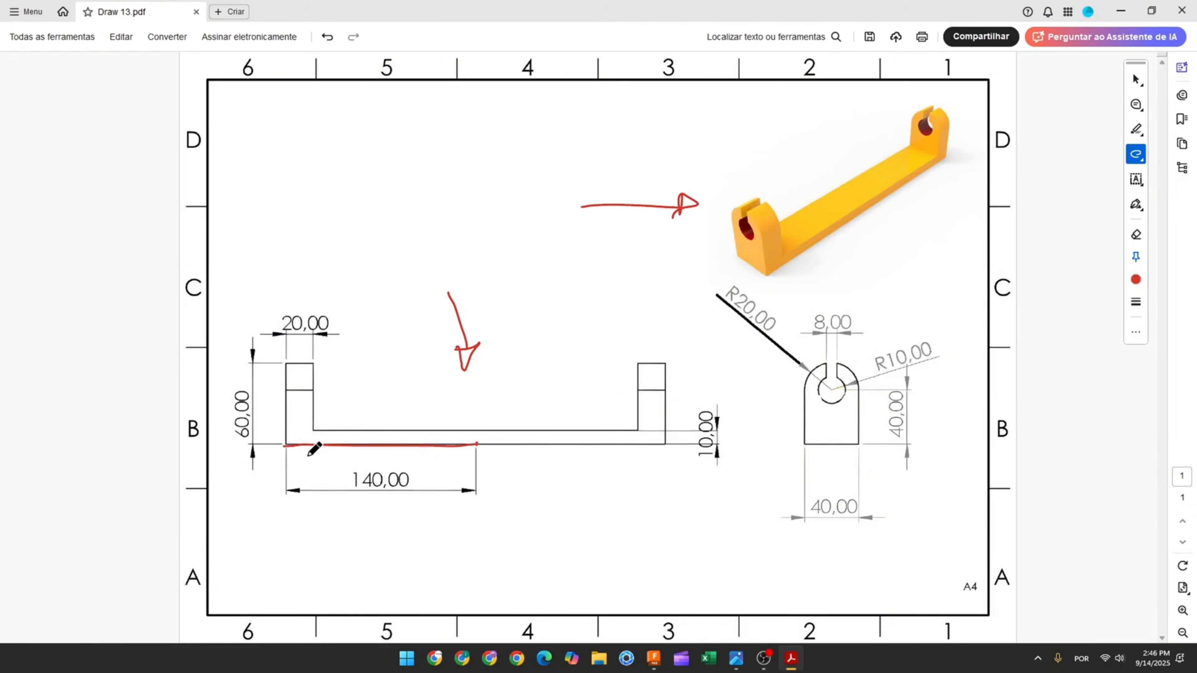
left_click_drag(360, 477, 417, 482)
mouse_move(285, 445)
left_mouse_down()
mouse_move(285, 364)
mouse_move(234, 440)
left_mouse_up()
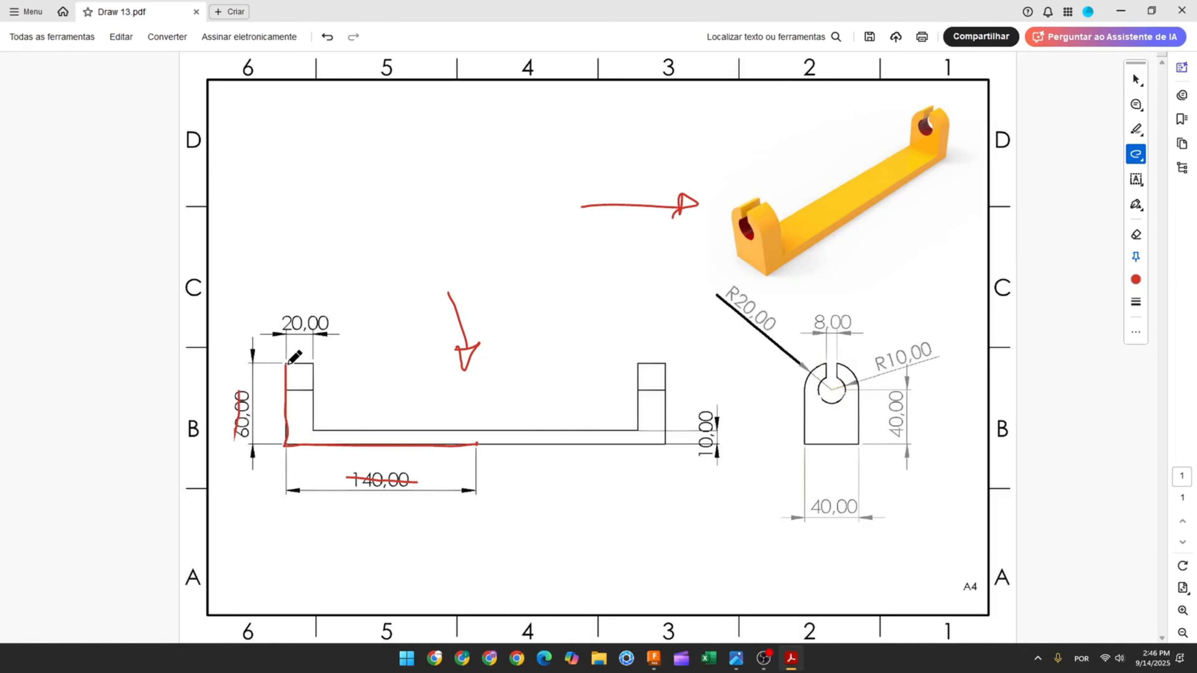
left_click_drag(281, 321, 334, 317)
mouse_move(313, 362)
left_mouse_down()
mouse_move(316, 402)
mouse_move(372, 430)
left_mouse_up()
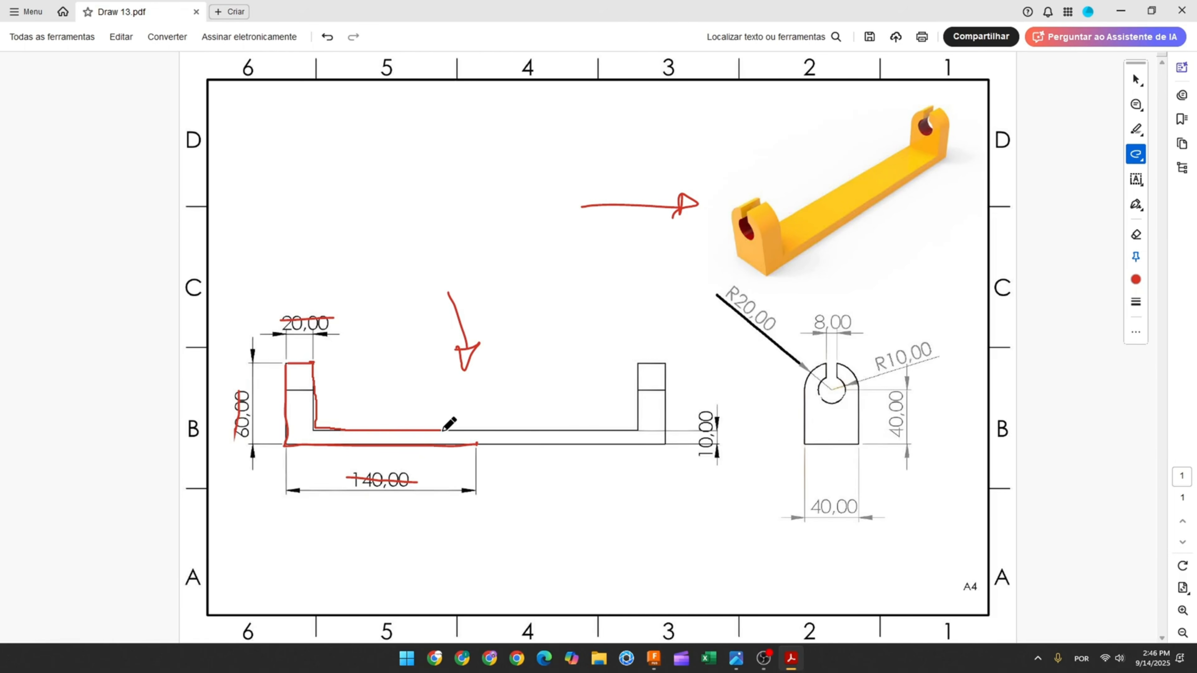
left_click_drag(476, 450, 442, 432)
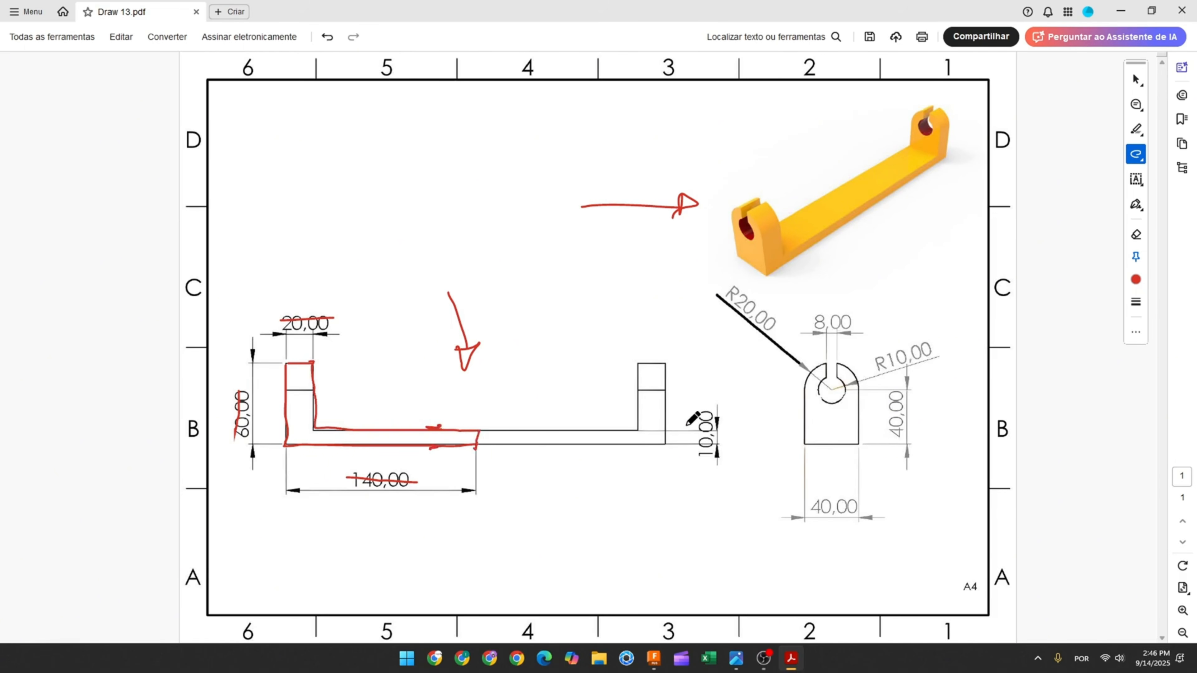
left_click_drag(711, 413, 708, 458)
left_click_drag(825, 508, 847, 506)
Switch to Fusion and sketch a 140 mm horizontal line leftward from the origin on the vertical plane facing the Right view
left_click(655, 661)
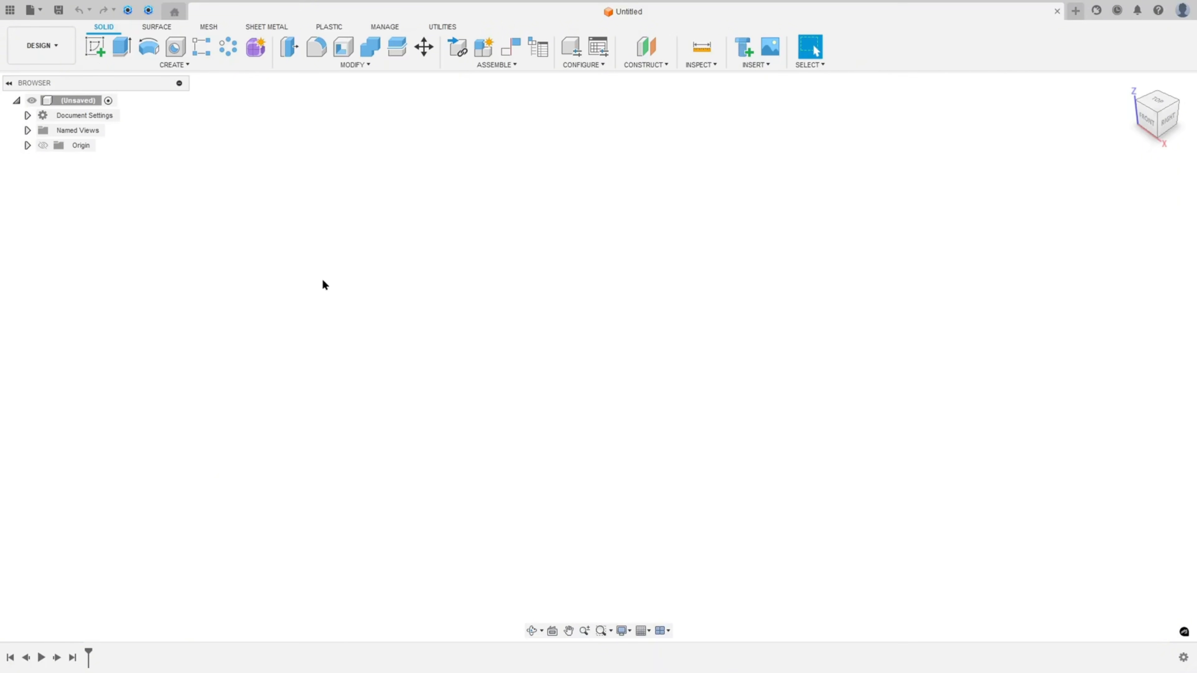
left_click(97, 55)
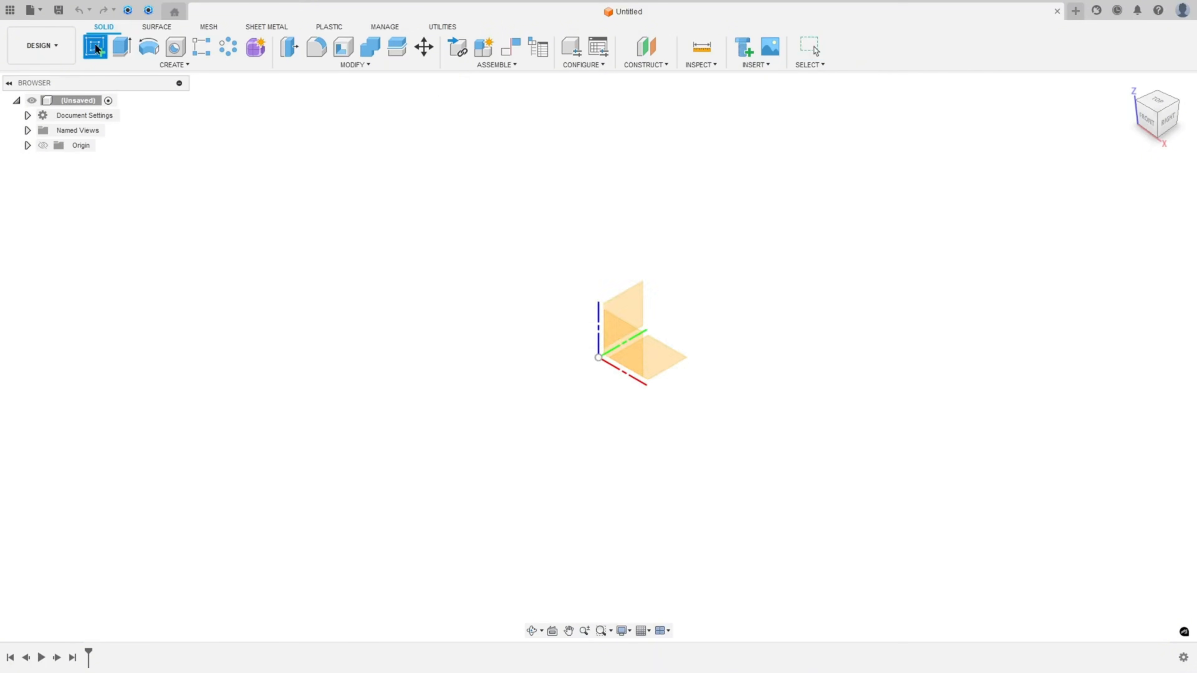
left_click(633, 310)
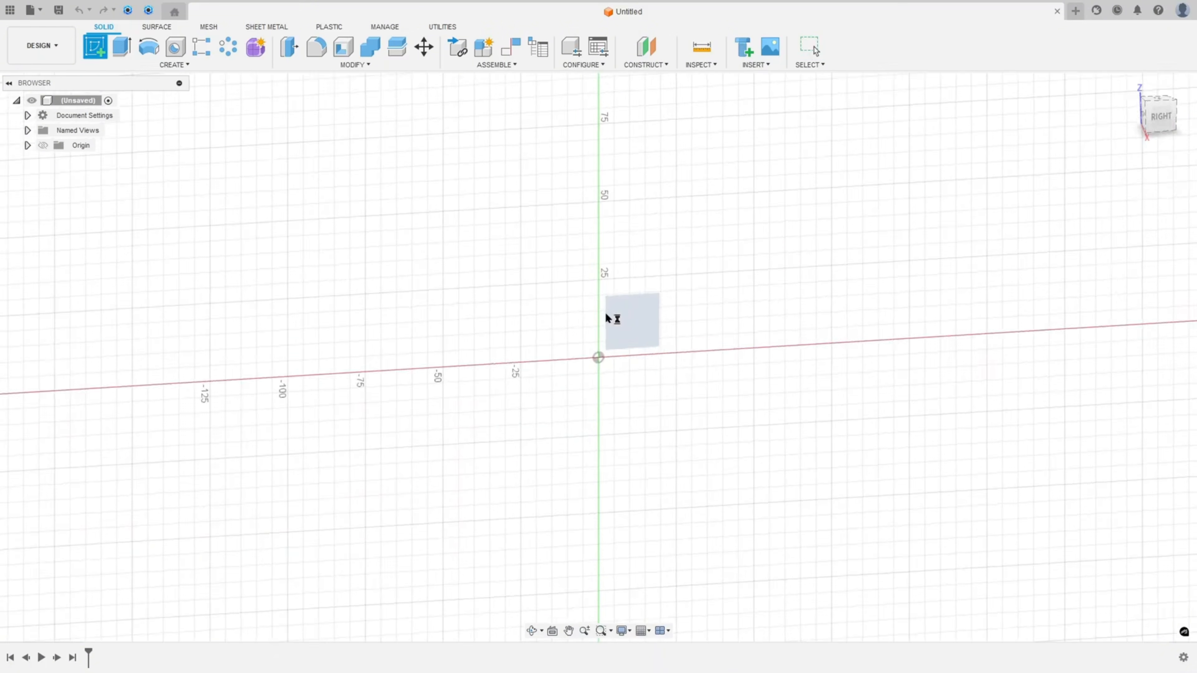
left_click(599, 358)
type("1")
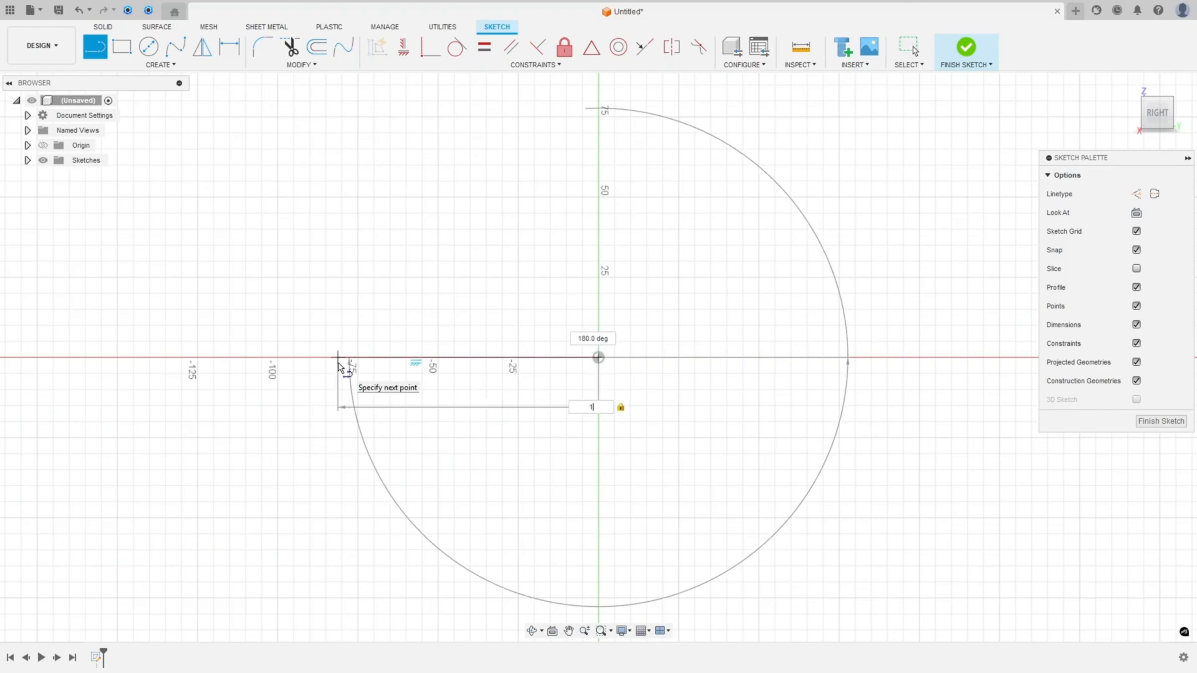
type("40")
key("Return")
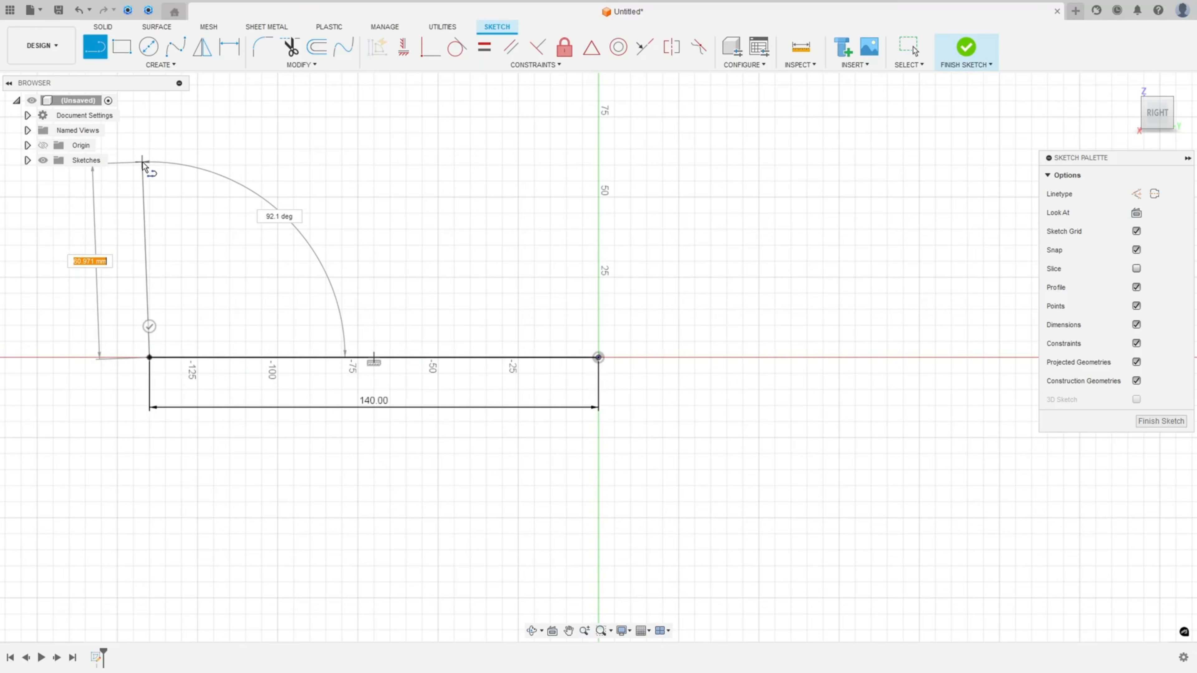
Continue the profile with a 60 mm vertical line upward from the base line's far end and a 20 mm horizontal line back inward
type("060")
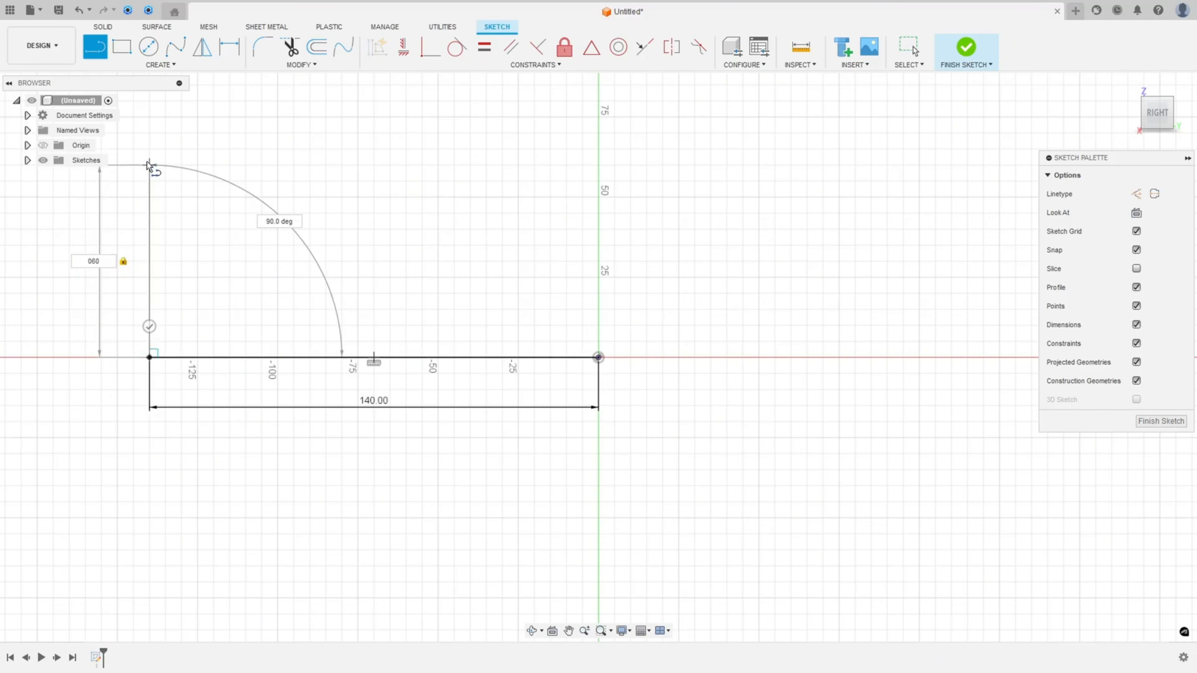
key("Return")
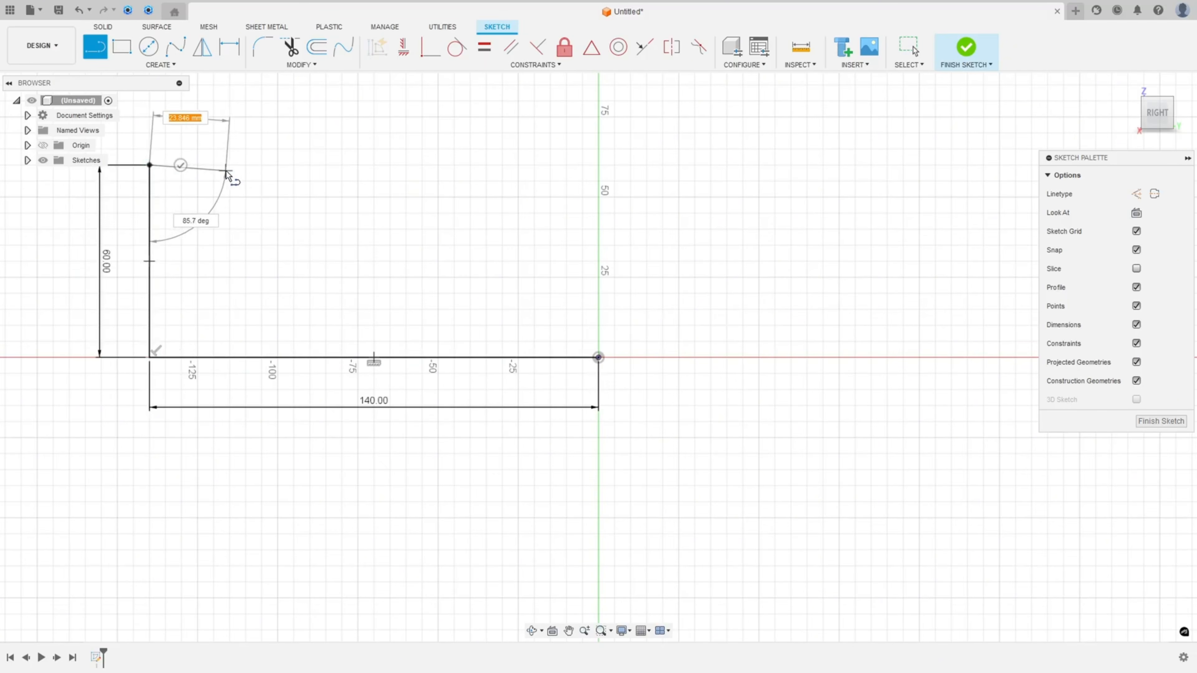
type("23")
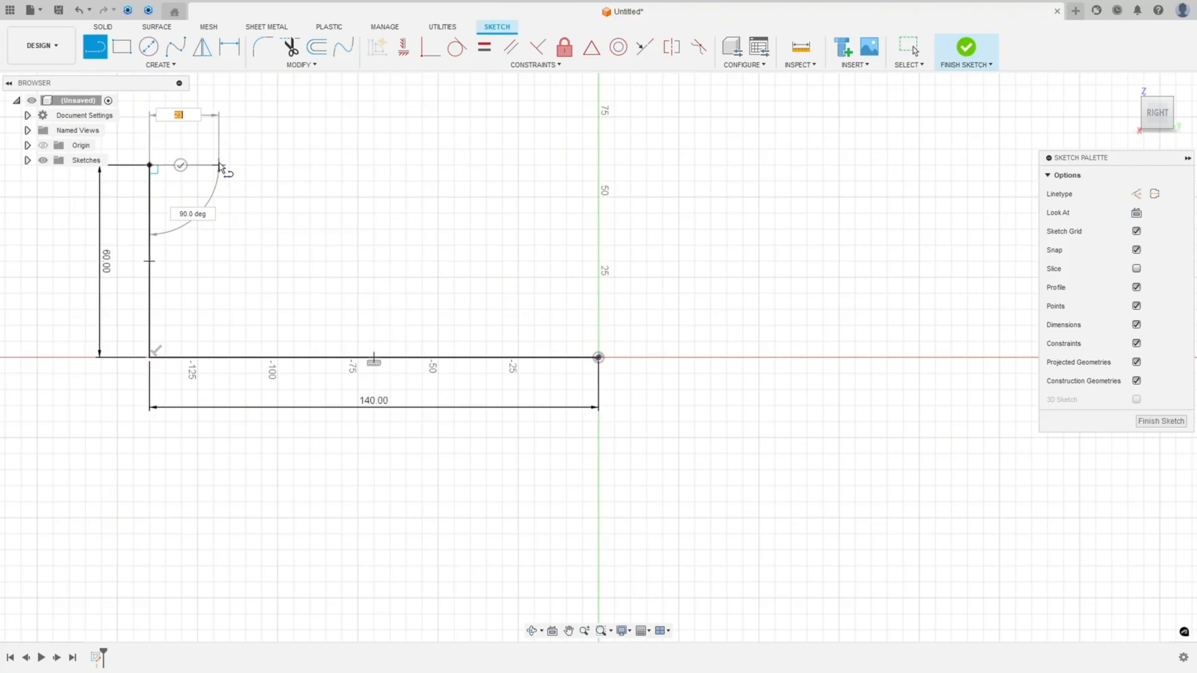
type("020")
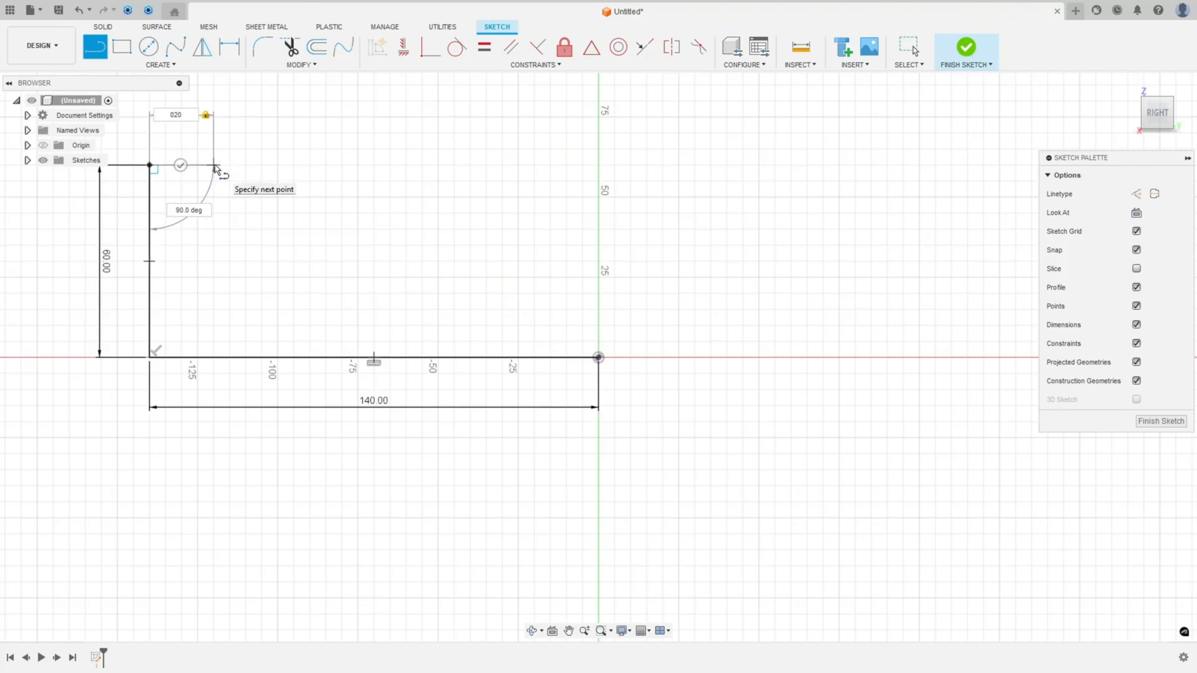
key("Return")
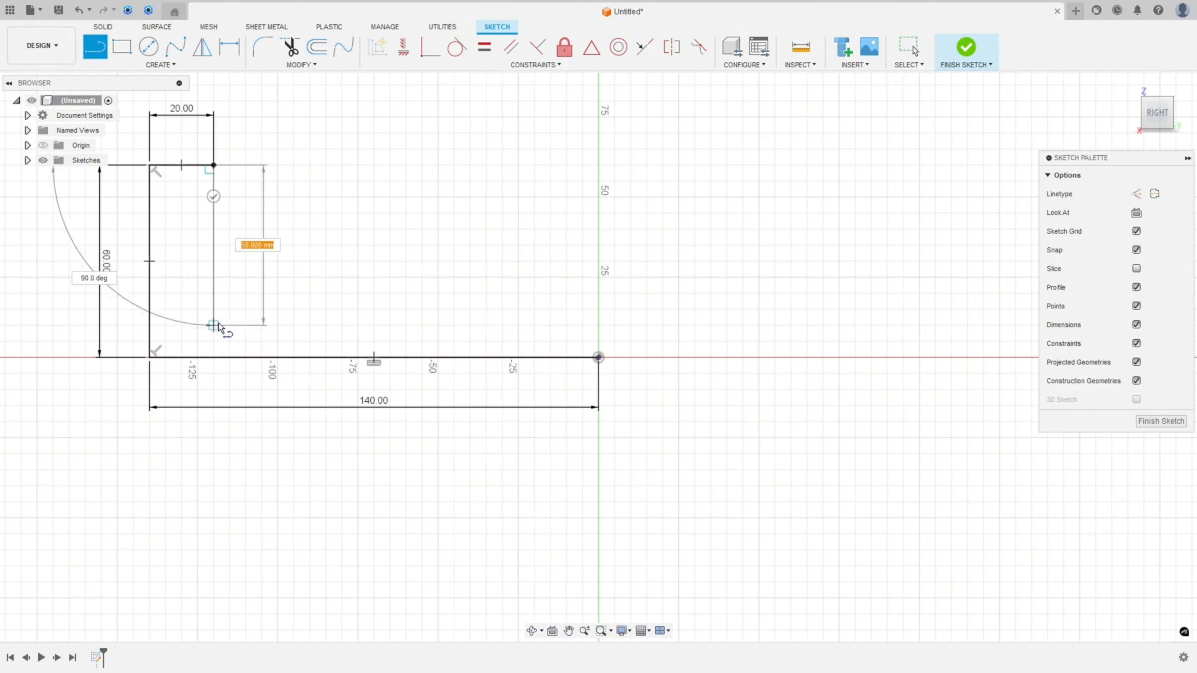
Close the L-shaped profile down and across to the vertical axis and the origin, and constrain the long upper base edge horizontal
left_click(215, 325)
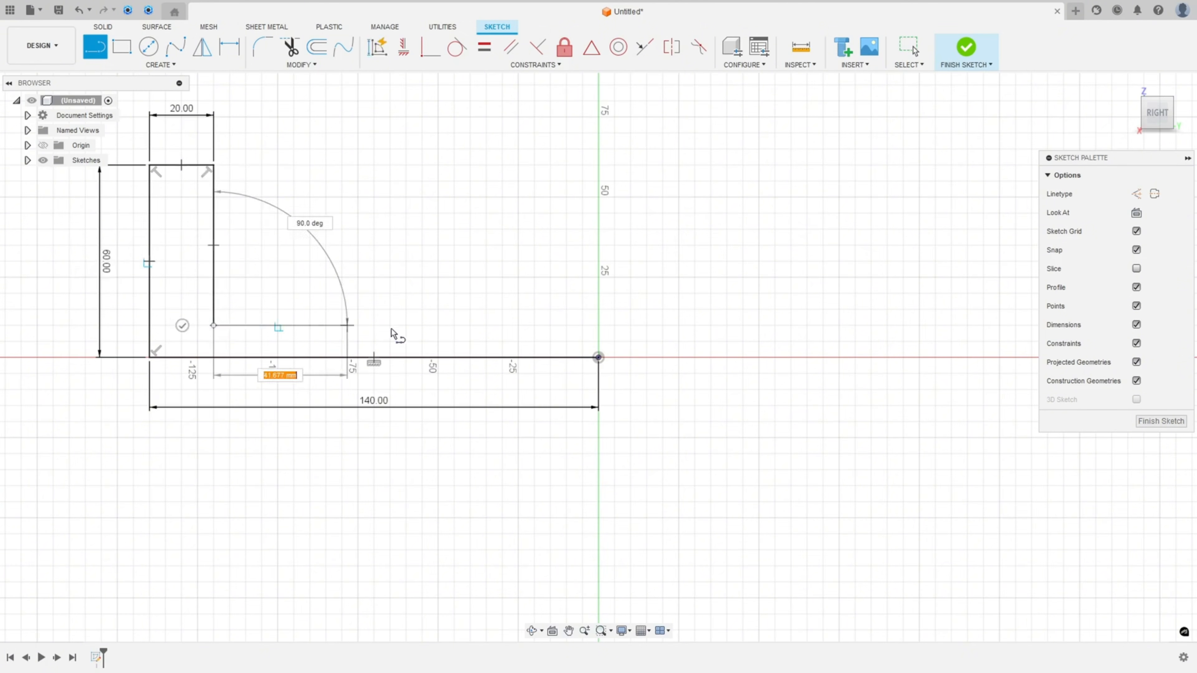
left_click(598, 331)
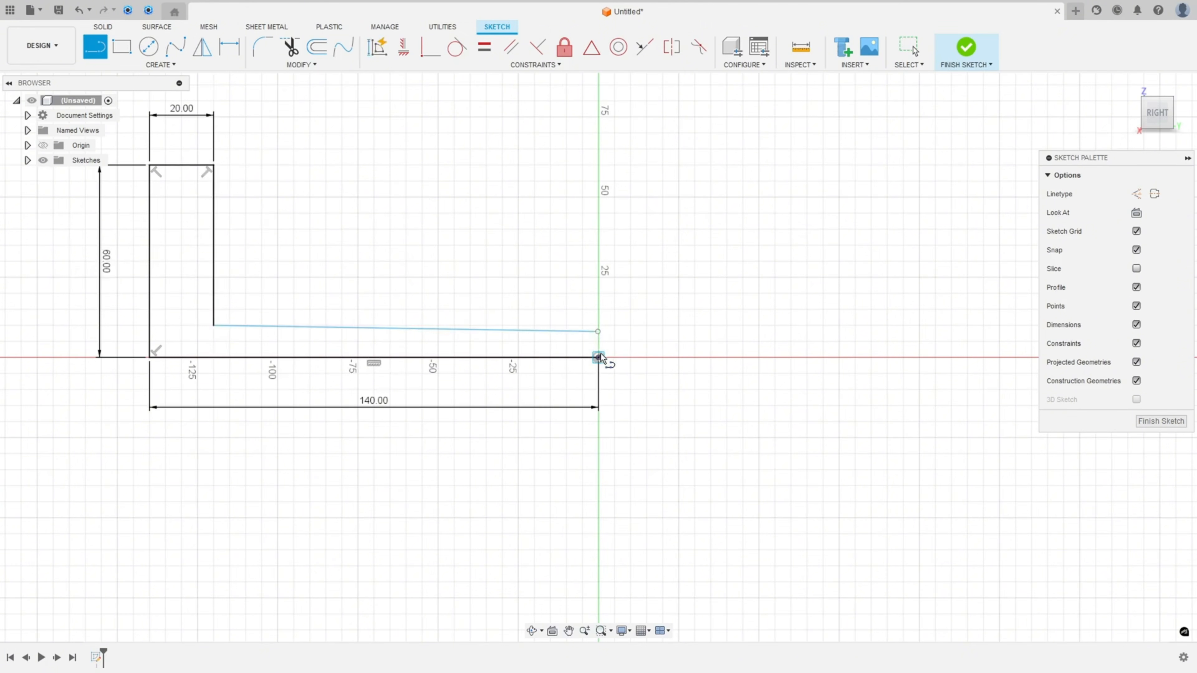
left_click(598, 358)
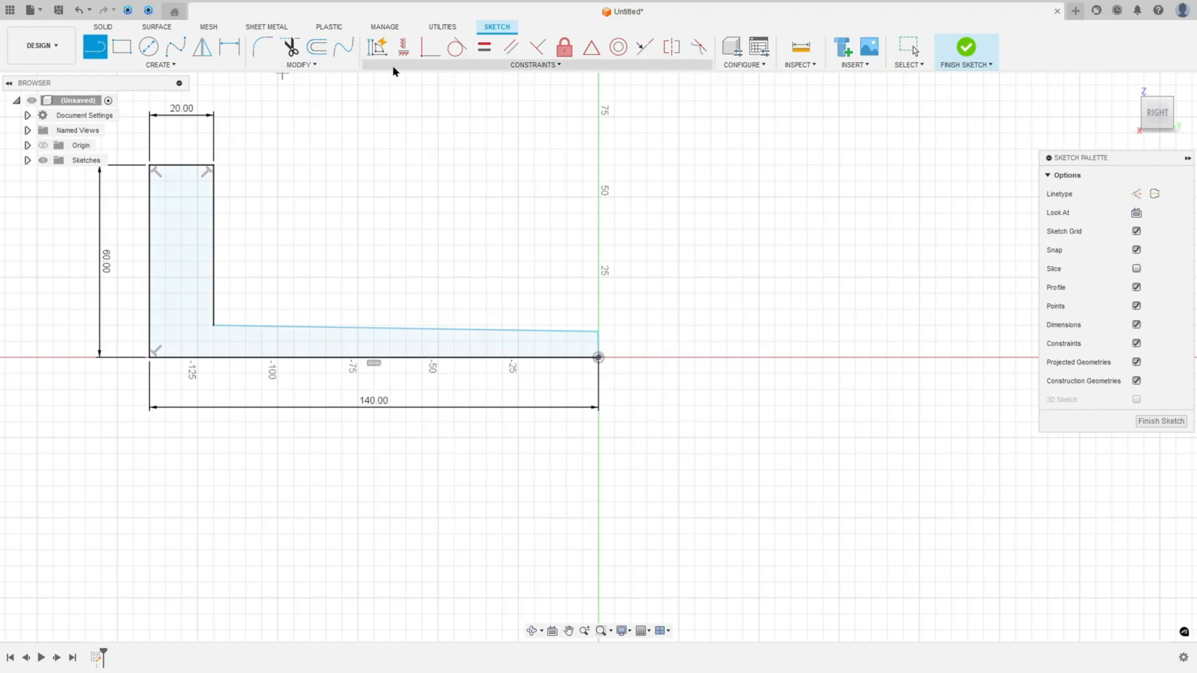
left_click(404, 47)
left_click(464, 329)
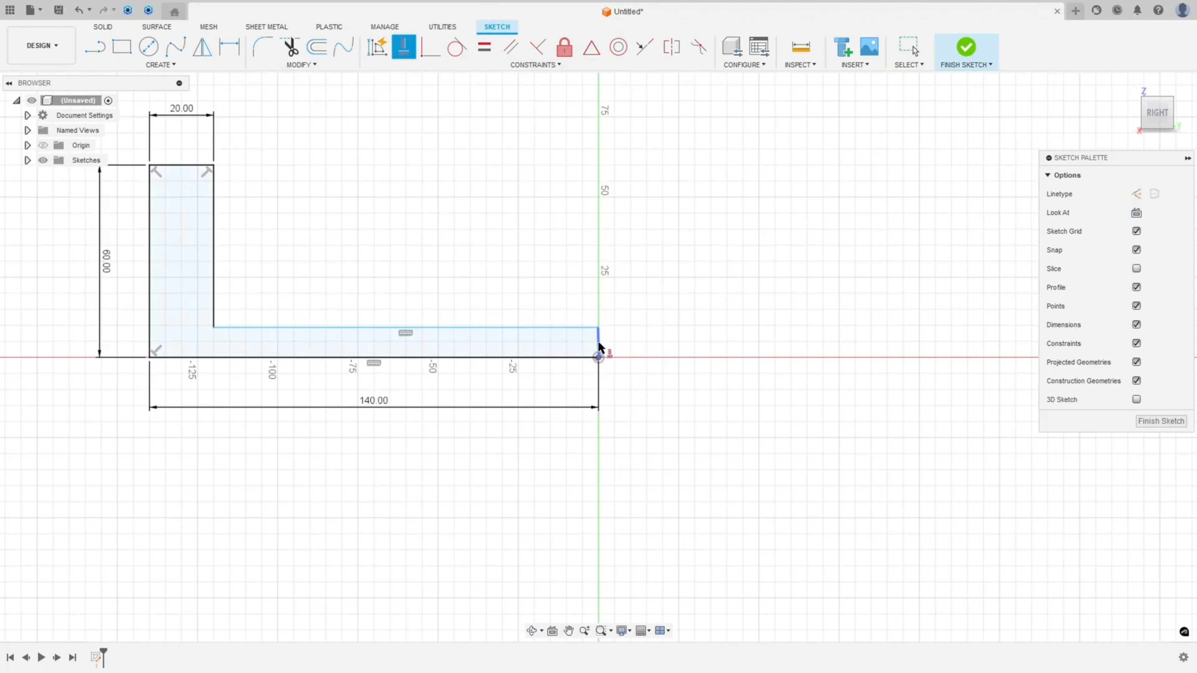
Dimension the distance between the base's two long edges as 10 mm and finish the sketch
left_click(229, 46)
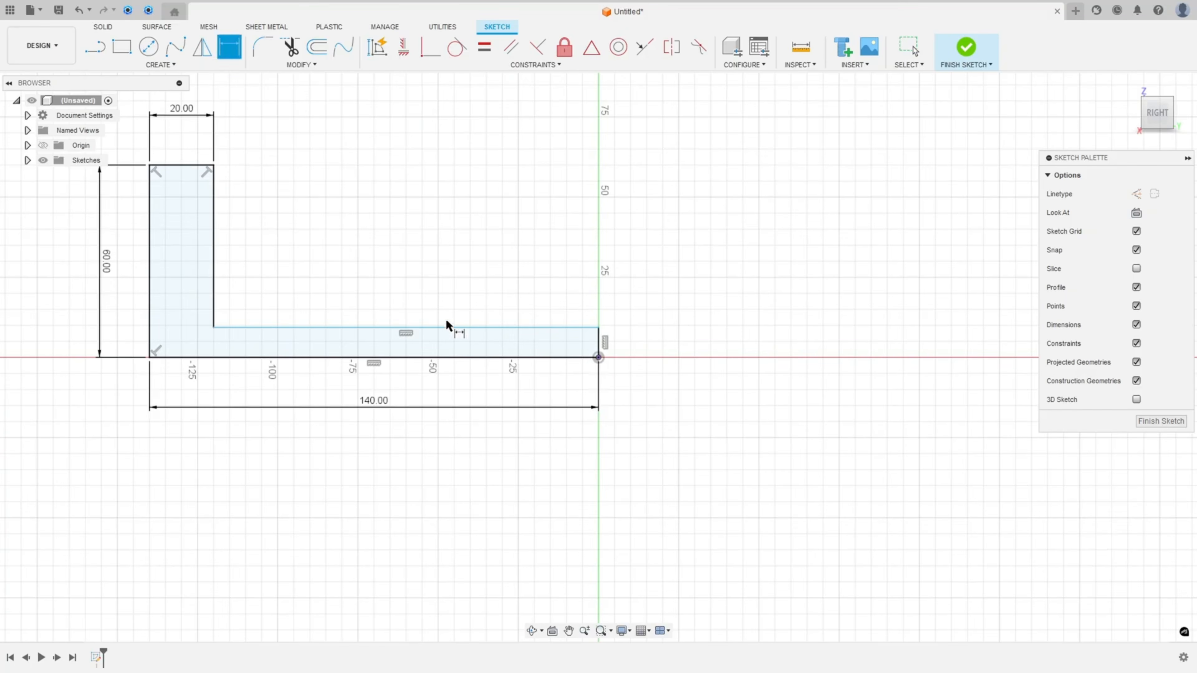
left_click(469, 328)
left_click(478, 358)
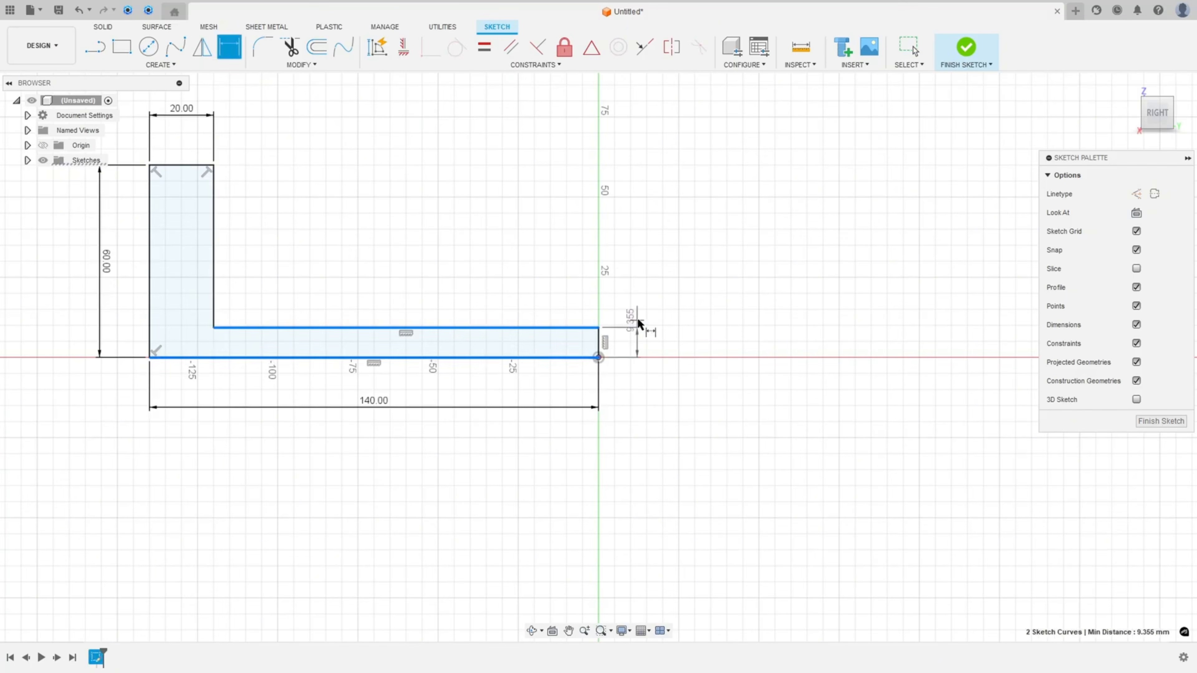
left_click(662, 332)
type("10")
key("Return")
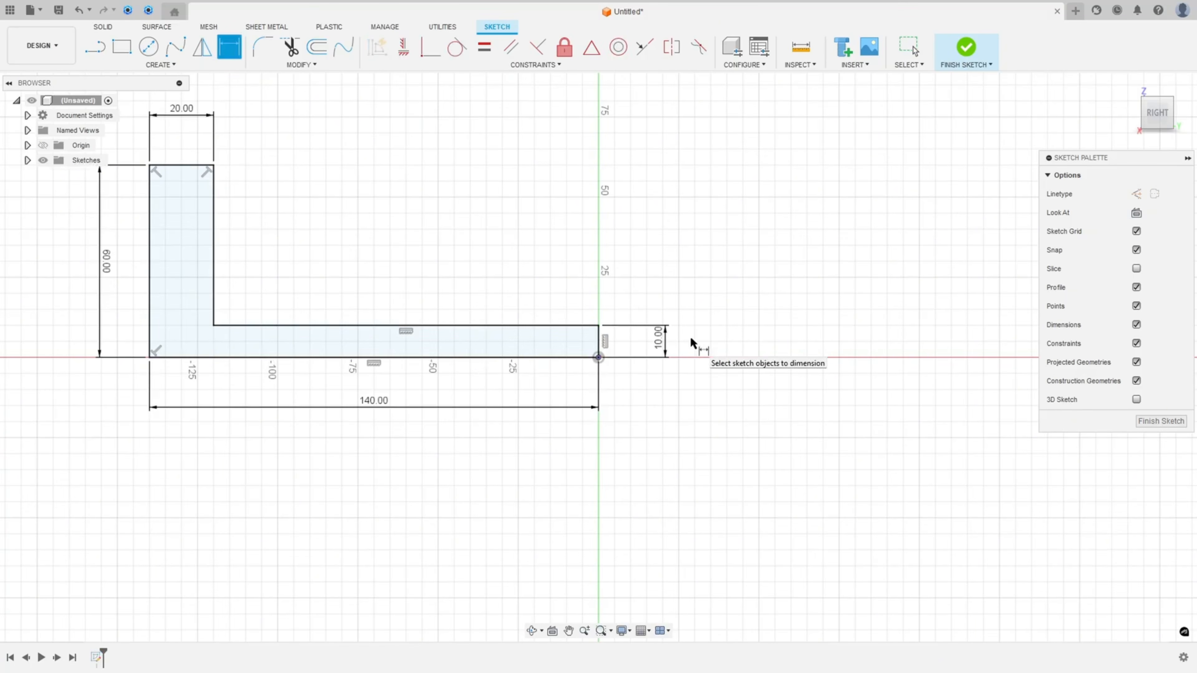
middle_click_drag(309, 273, 448, 336)
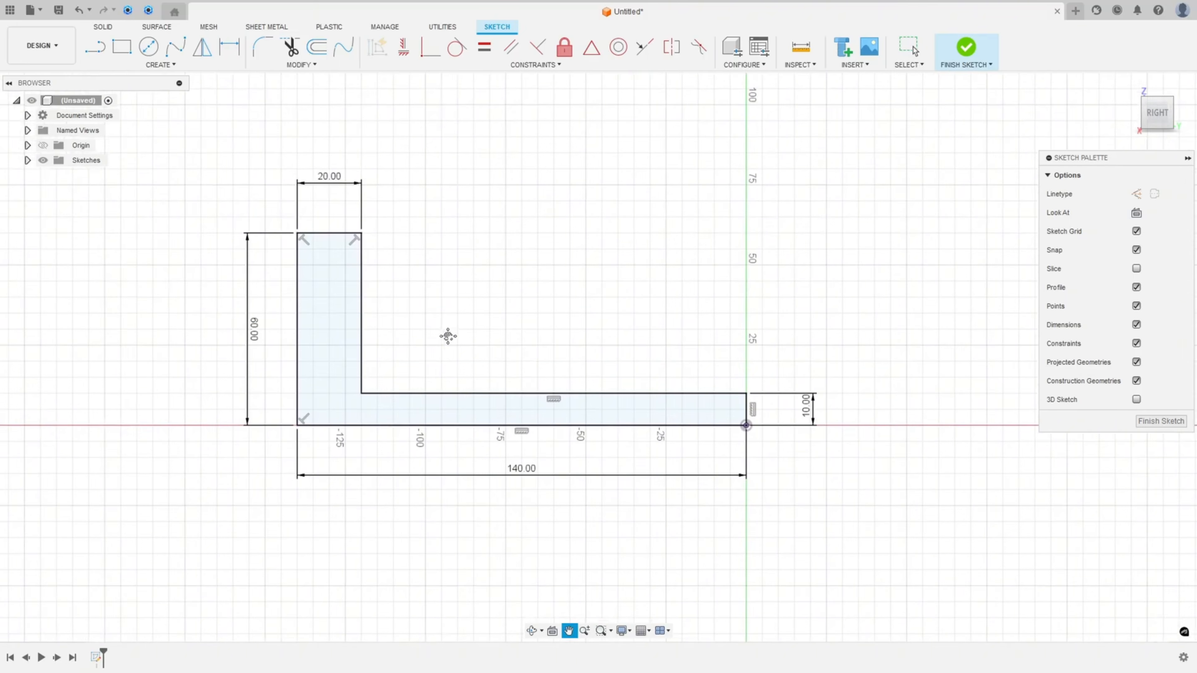
left_click(965, 47)
Extrude the L-shaped profile symmetrically as a new body with a whole-length distance of 40 mm
left_click(122, 47)
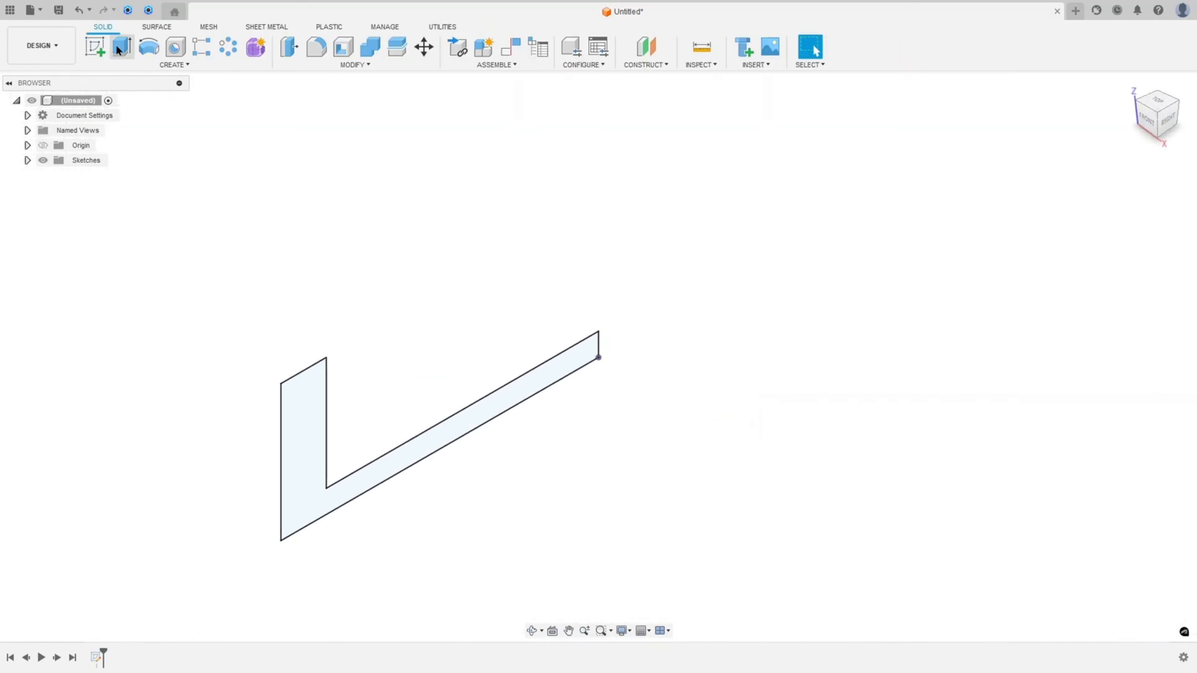
left_click(1131, 255)
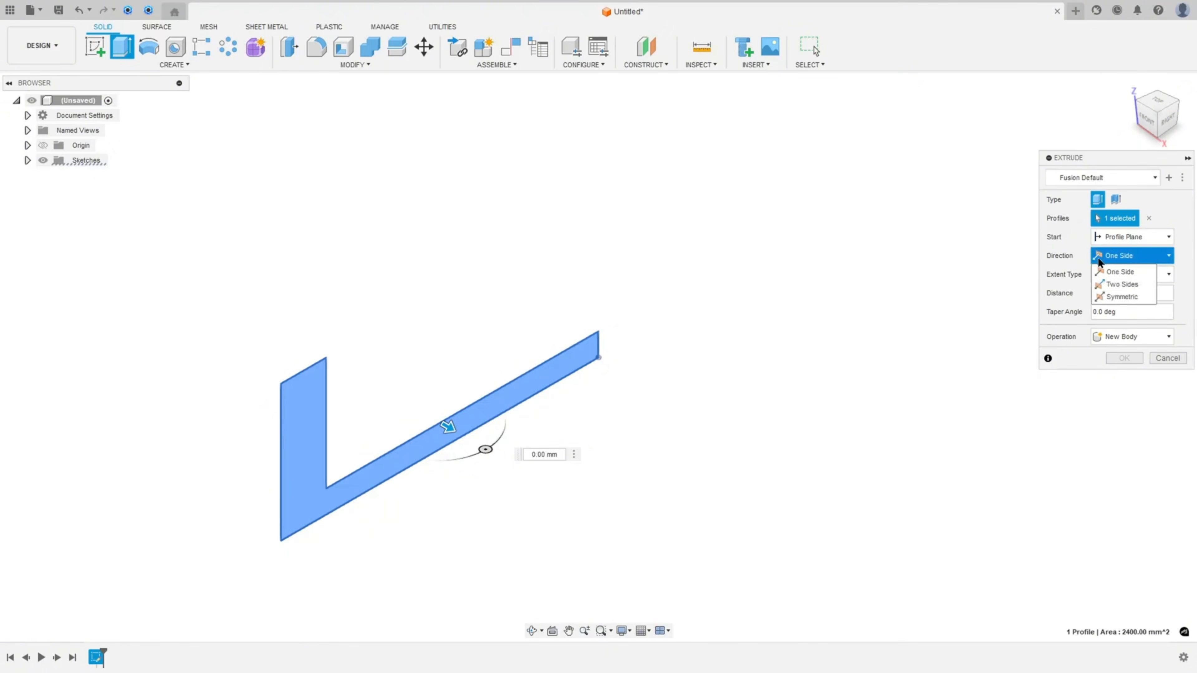
left_click(1105, 297)
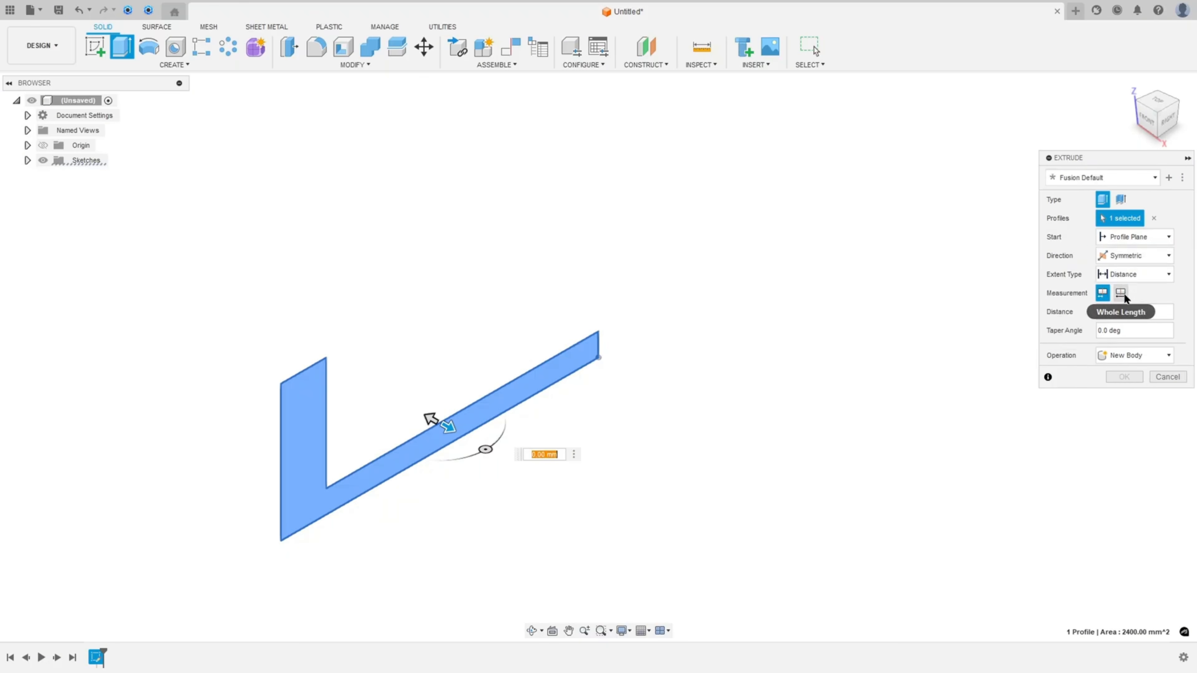
left_click(1122, 293)
left_click(1097, 311)
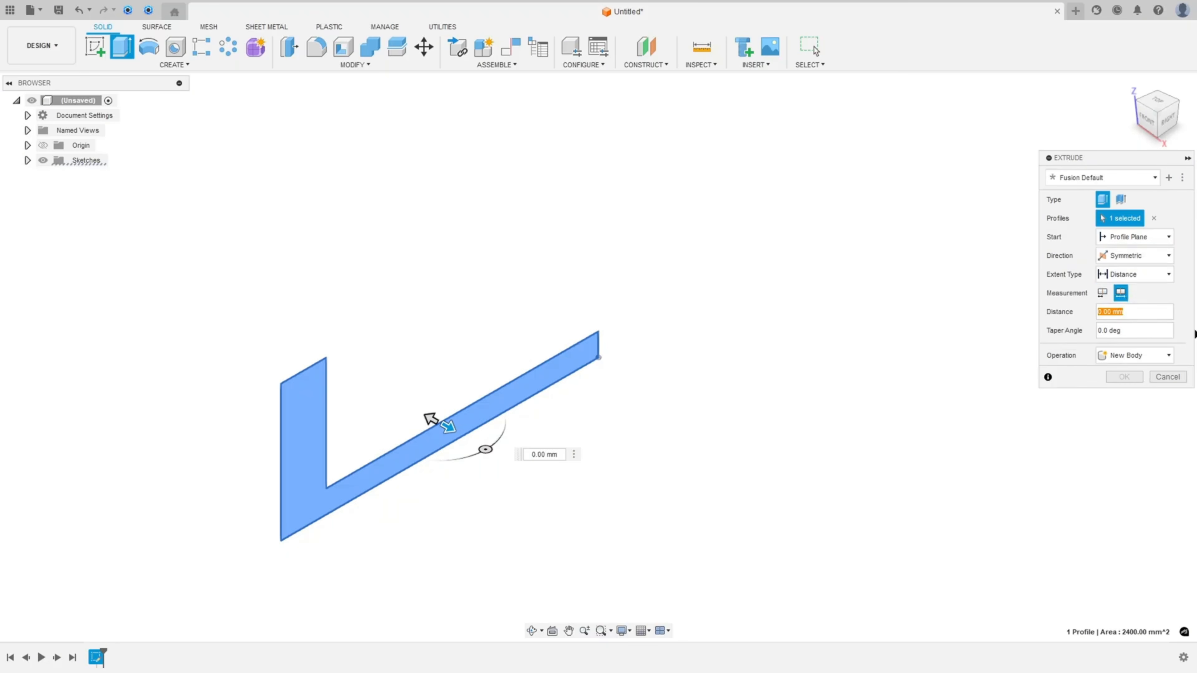
type("40")
key("Return")
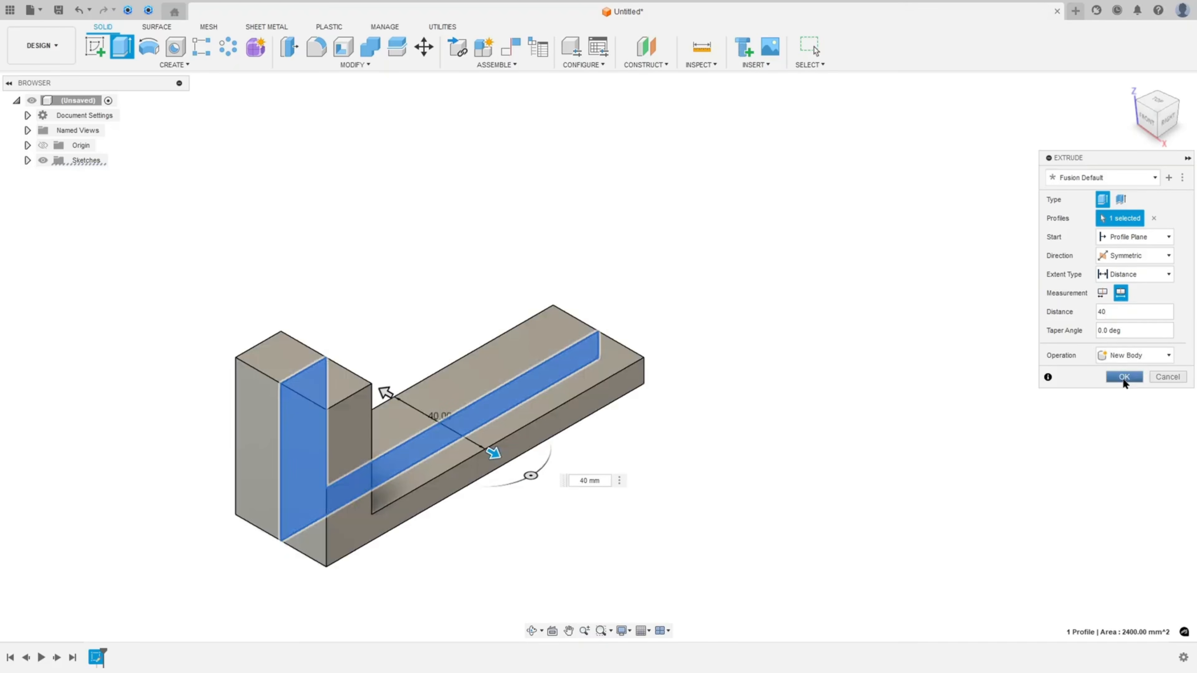
left_click(1124, 378)
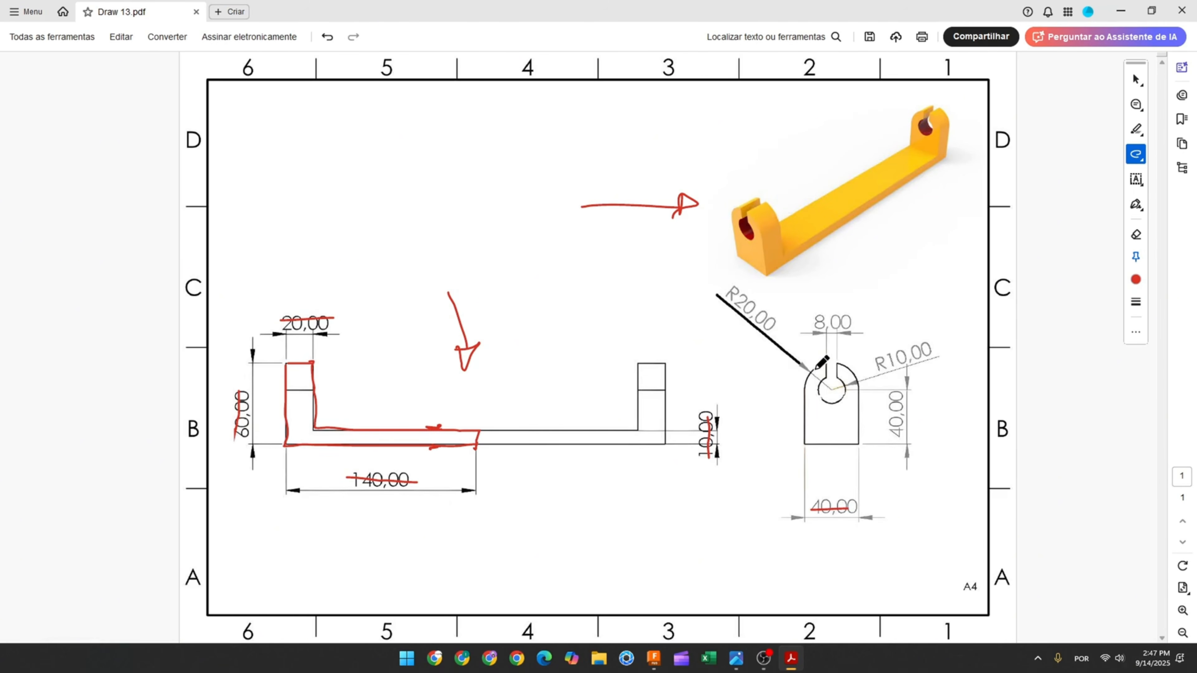
left_click_drag(803, 388, 822, 363)
key("ctrl+z")
key("ctrl+z")
Switch to Fusion and round the upright's top face with a Full Round Fillet
left_click(656, 664)
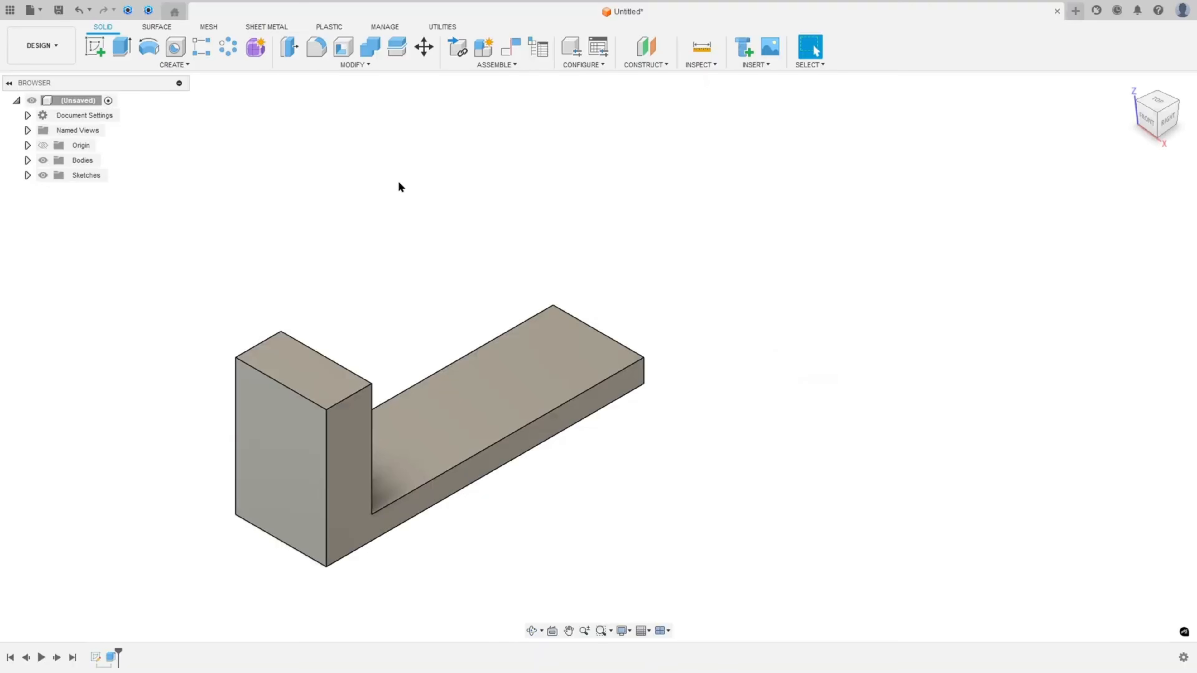
left_click(316, 46)
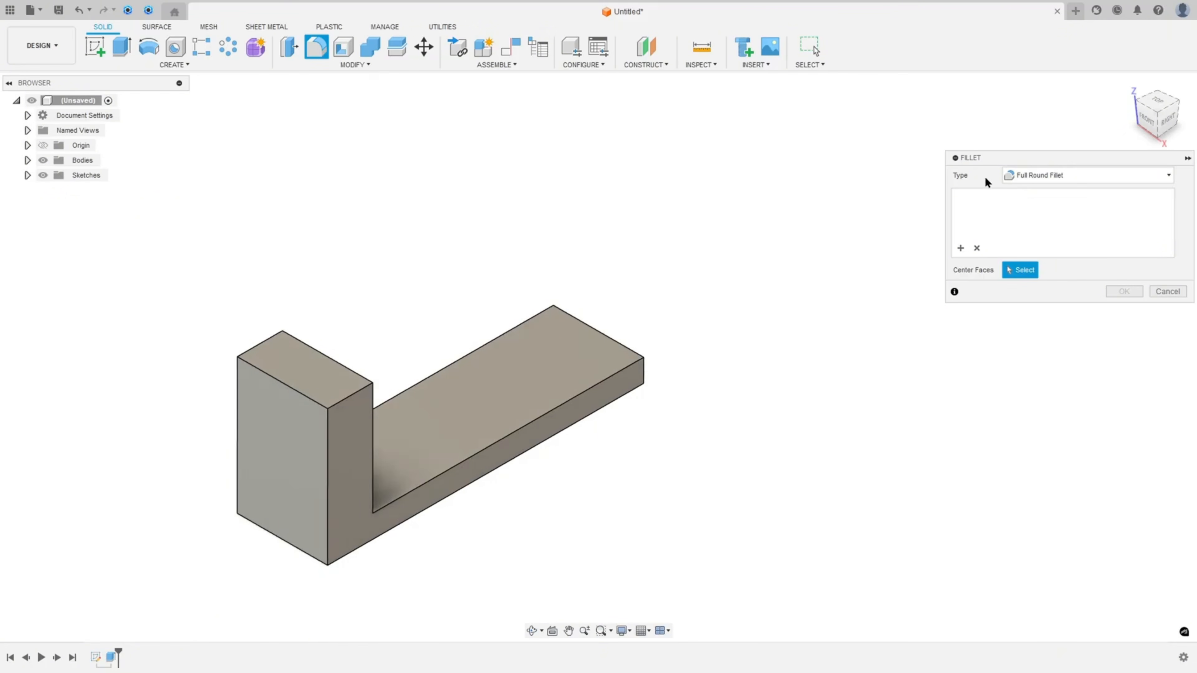
left_click(1053, 173)
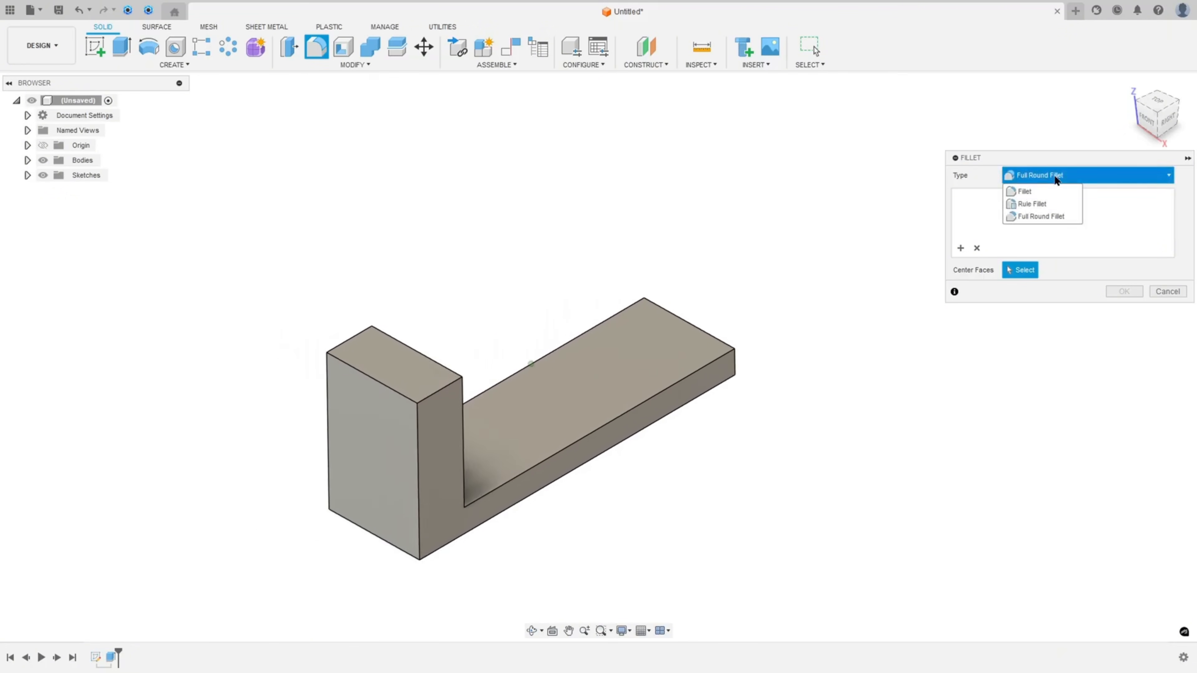
left_click(1046, 216)
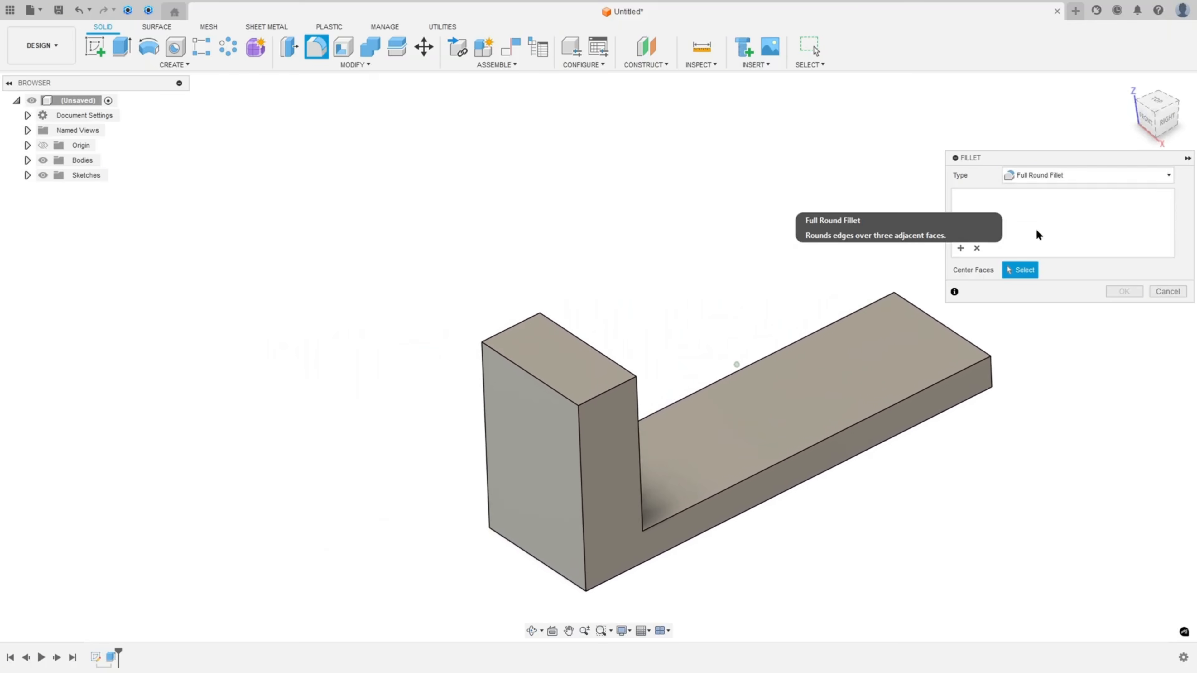
left_click(527, 334)
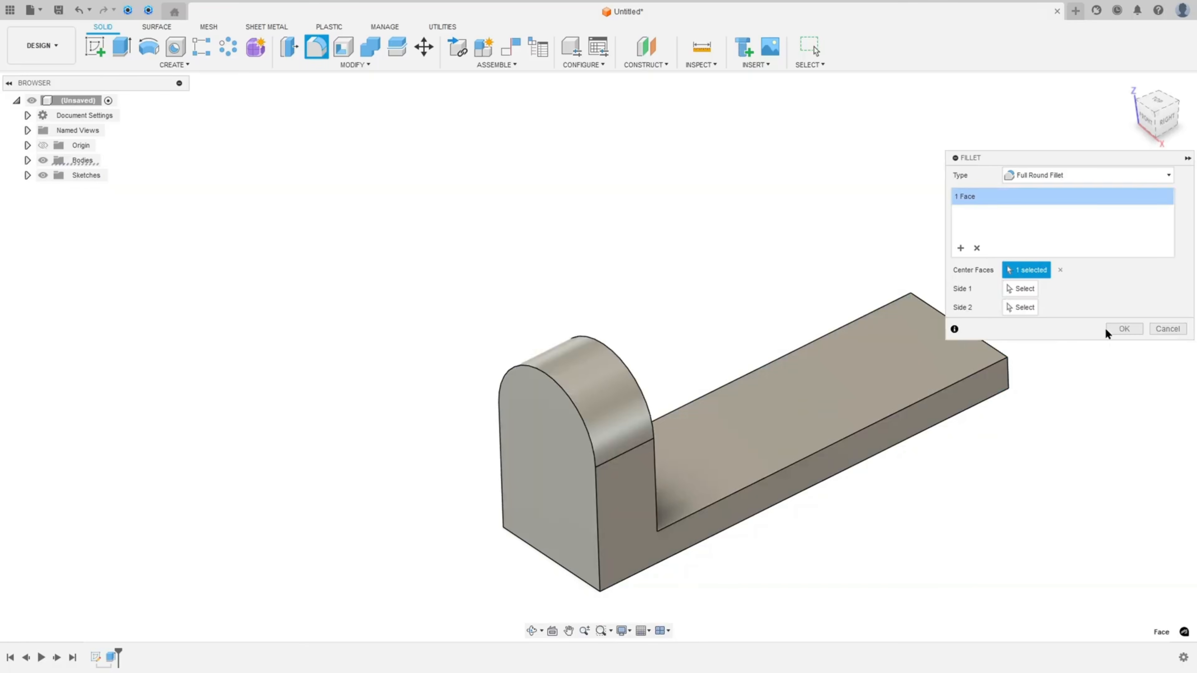
left_click(1124, 329)
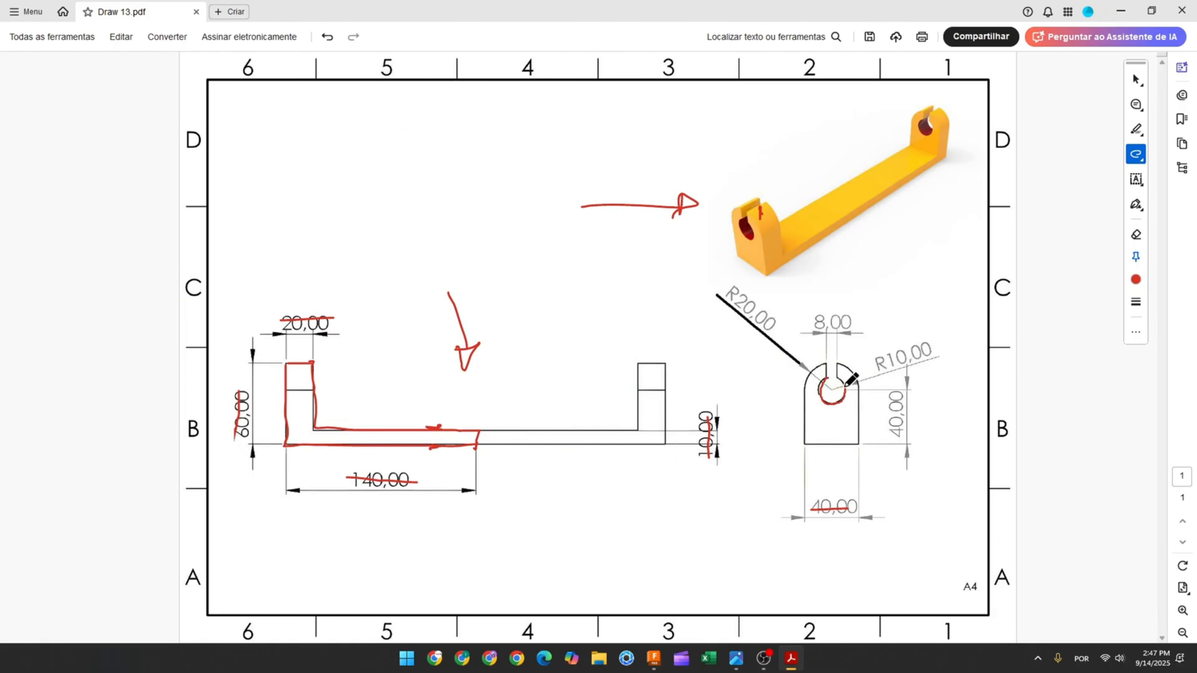
In the drawing's end view, undo the red marks on the hole and its radius, and cross out the 8,00 slot width
mouse_move(845, 385)
left_mouse_down()
mouse_move(834, 380)
mouse_move(939, 347)
left_mouse_up()
scroll(859, 396, "up", 2, "ctrl")
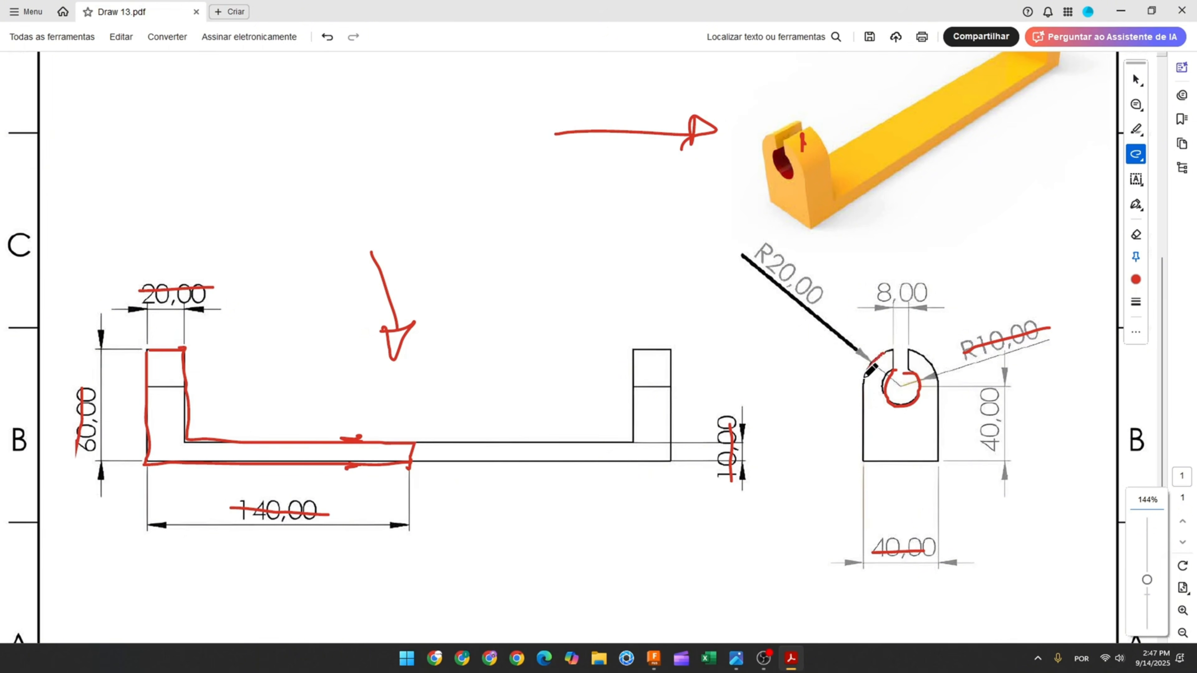
key("ctrl+z")
key("ctrl+z")
key("ctrl+z")
key("ctrl+z")
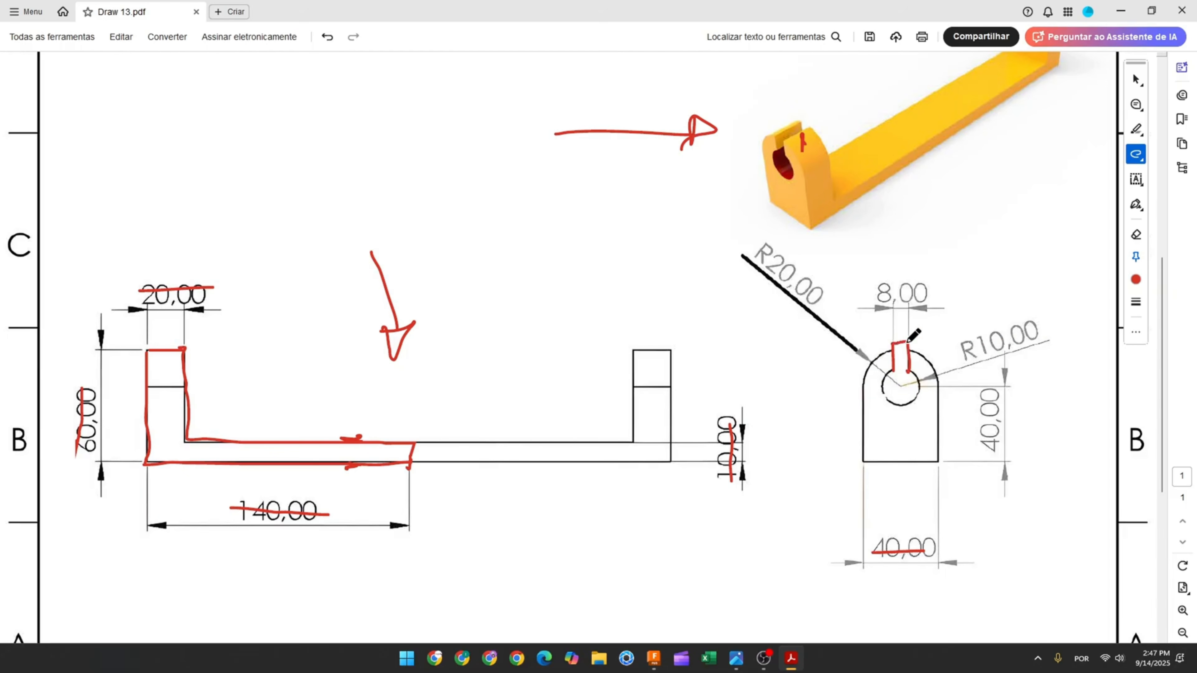
left_click_drag(879, 295, 931, 290)
Switch to Fusion, sketch a 20 mm diameter circle on the upright's outer face centred on the vertical axis, and place its dimension outside the profile
left_click(658, 659)
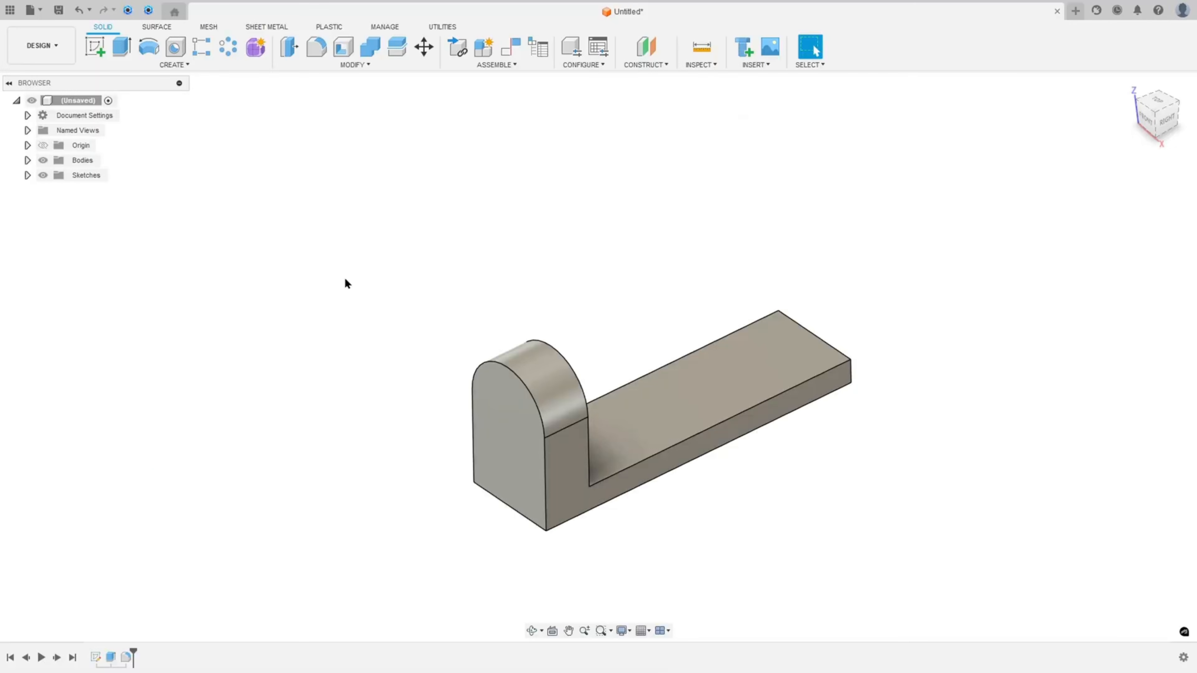
left_click(95, 47)
left_click(490, 382)
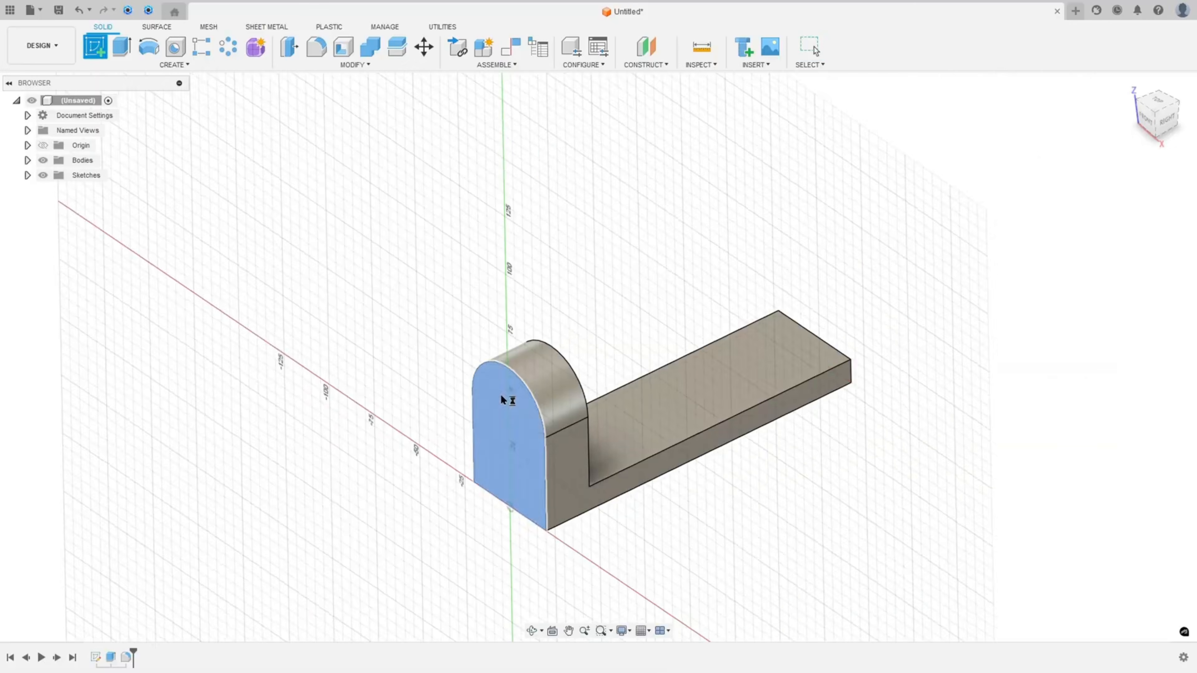
key("c")
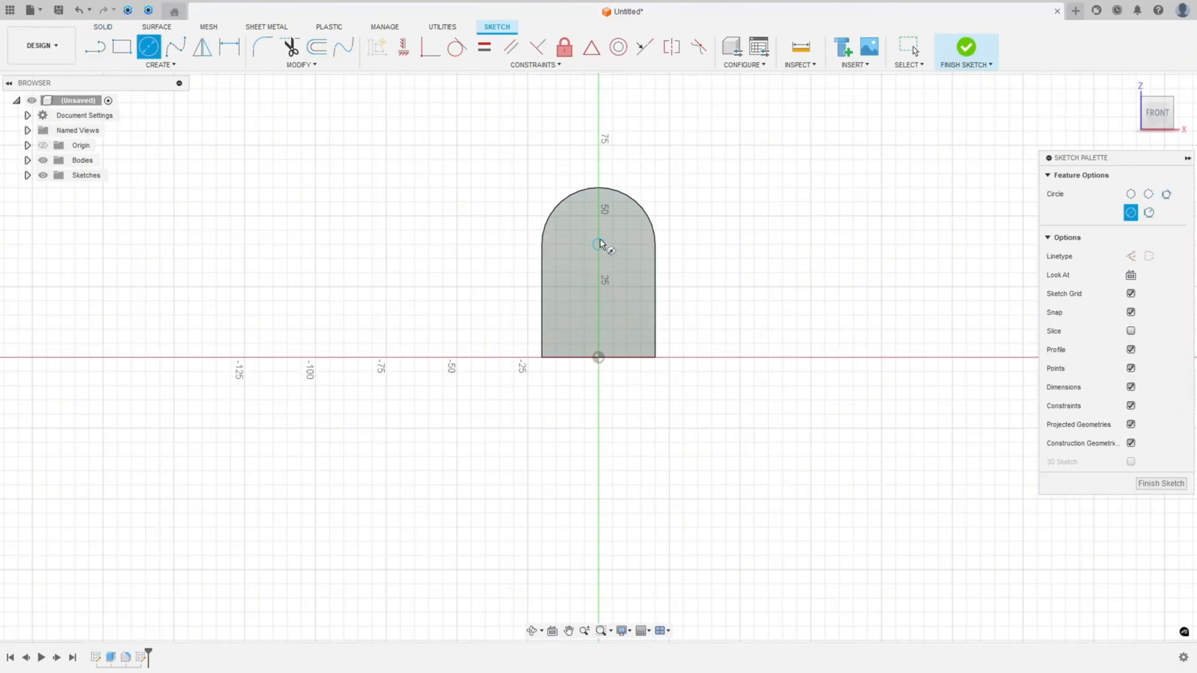
left_click(598, 257)
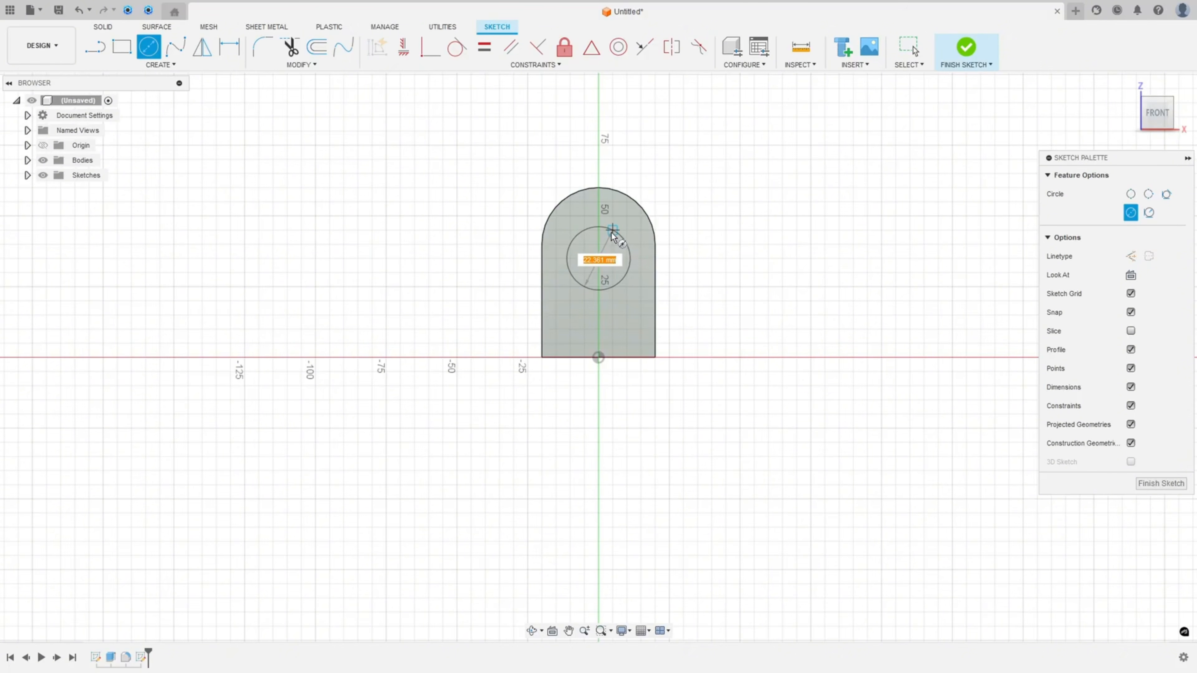
type("20")
key("Return")
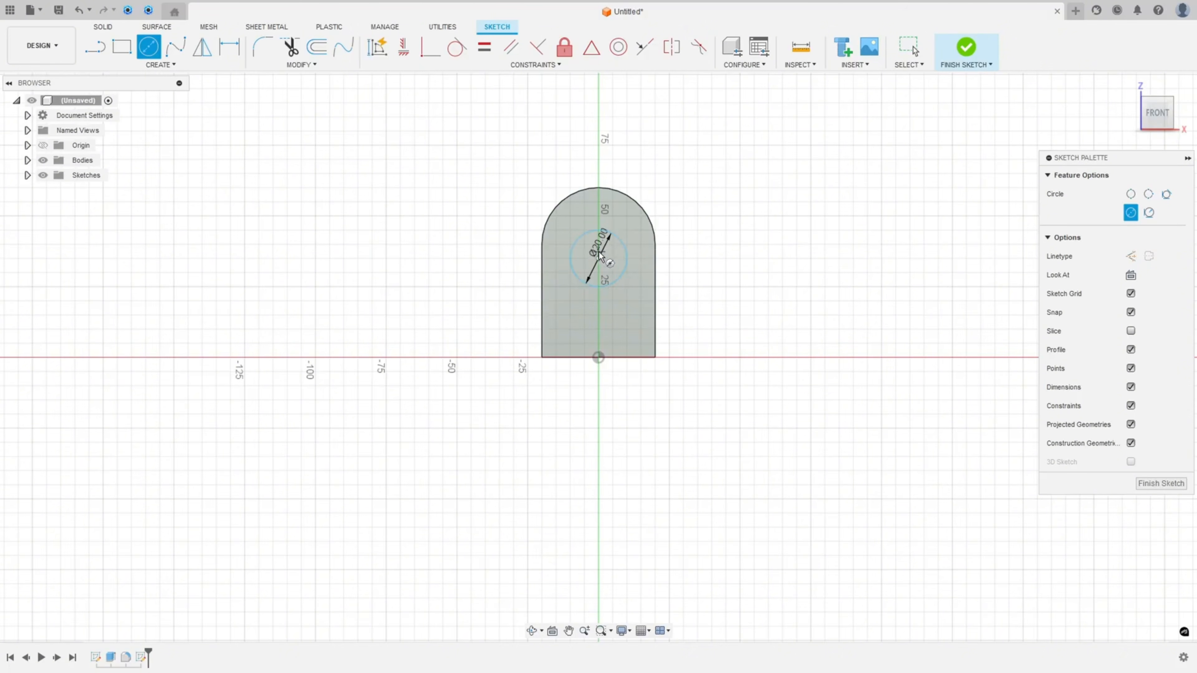
key("Escape")
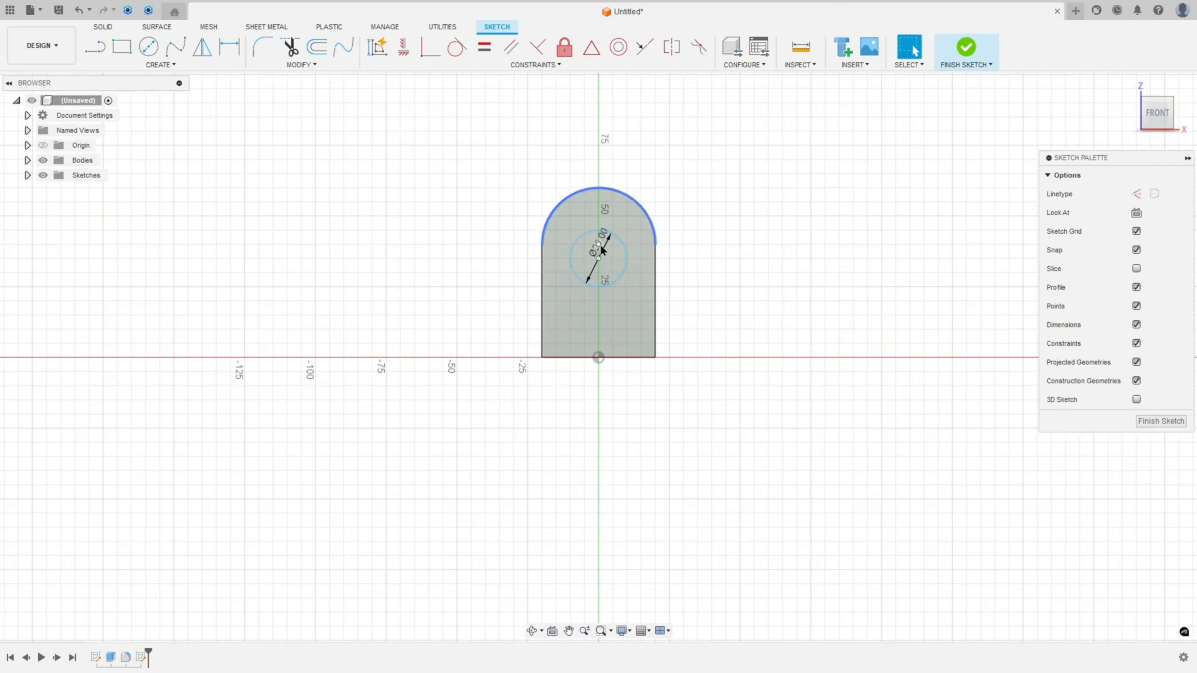
left_click_drag(595, 255, 669, 251)
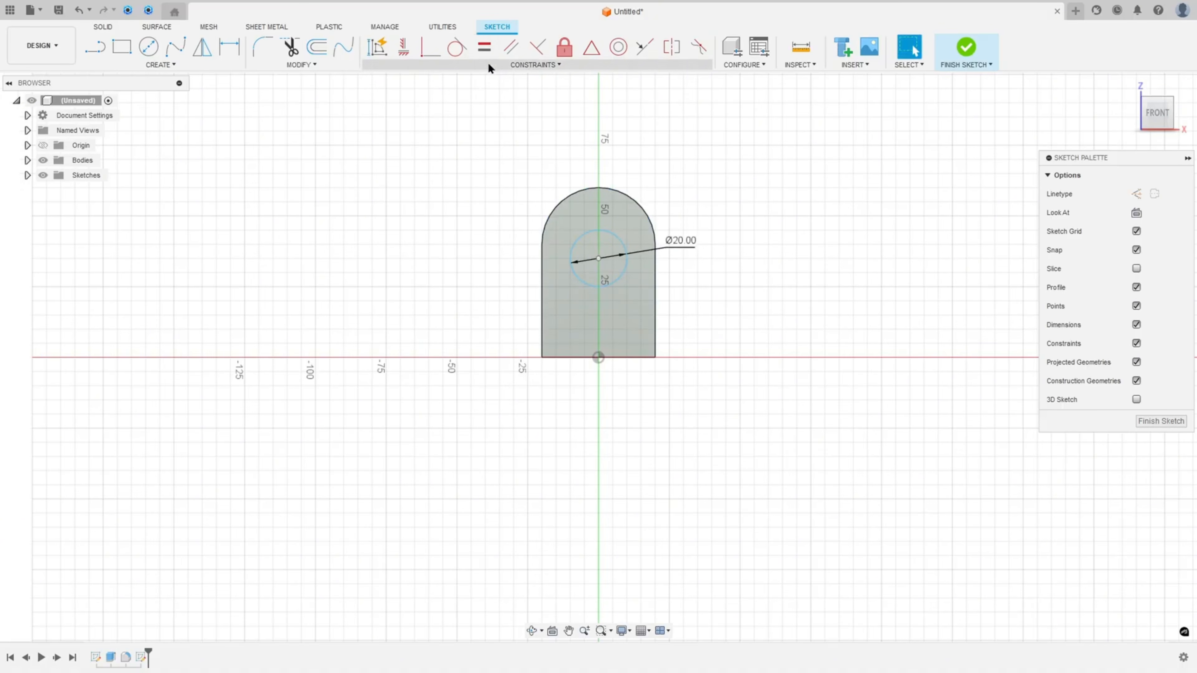
Constrain the circle concentric with the upright's rounded top edge
left_click(618, 48)
left_click(578, 239)
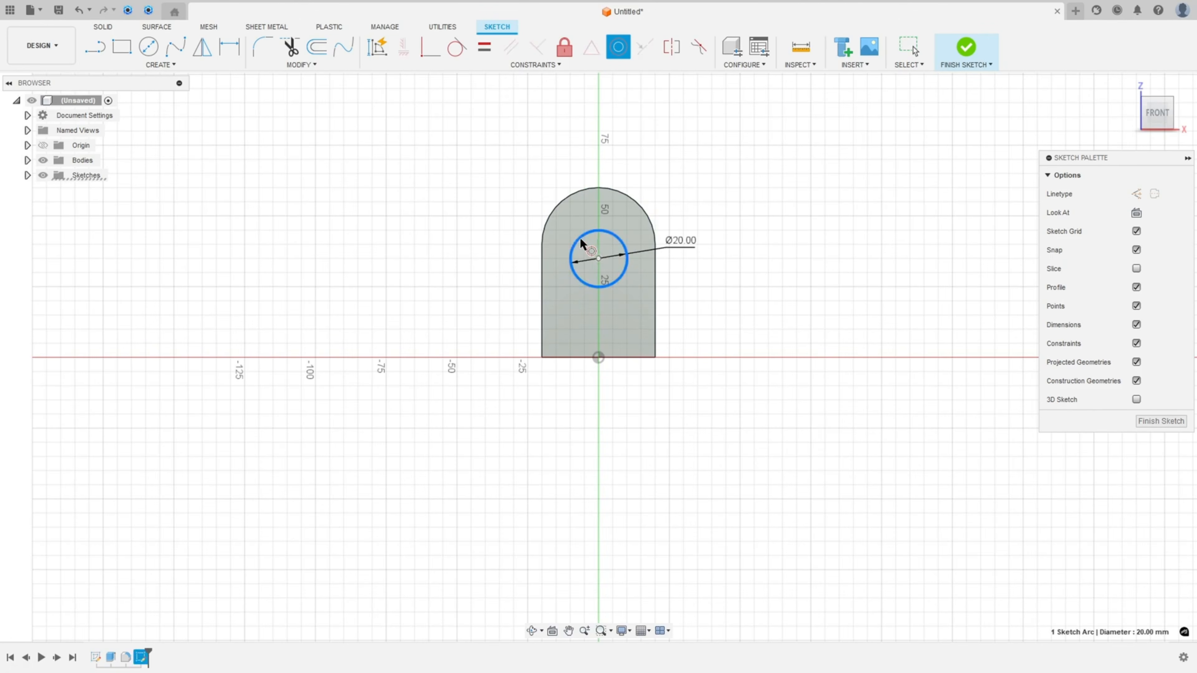
left_click(575, 197)
key("Escape")
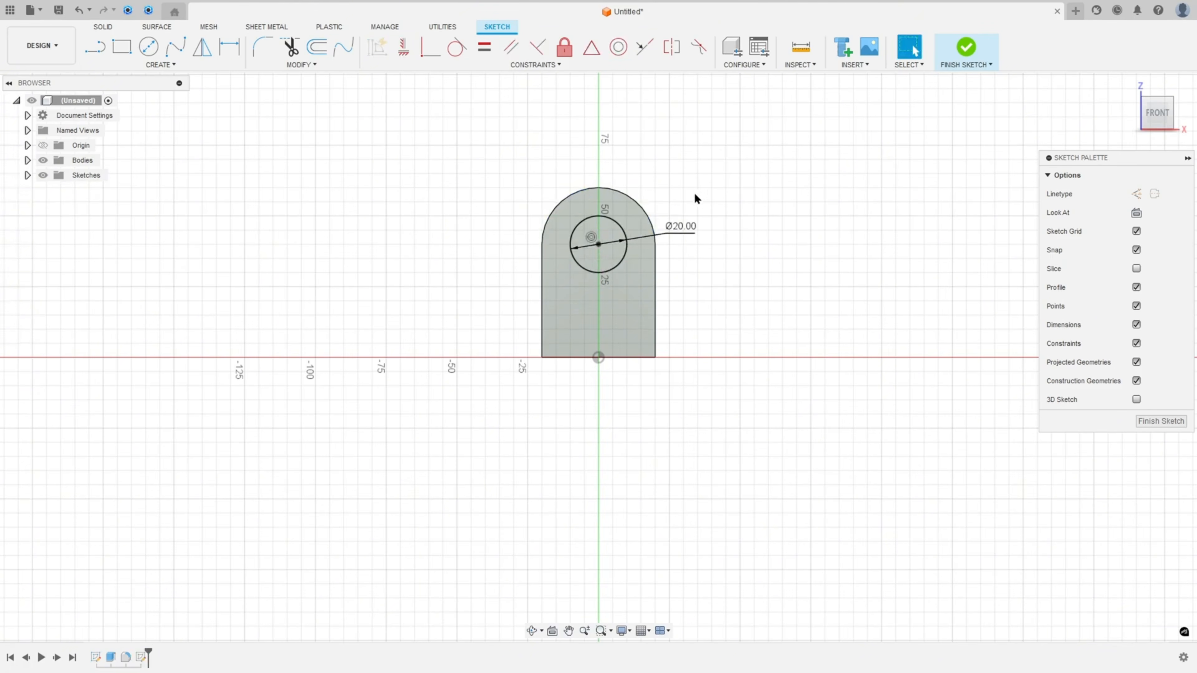
Draw a three-line slot outline about 10 mm wide from the circle up past the rounded top, across and back down to the circle
scroll(686, 196, "up", 4)
scroll(354, 189, "up", 1)
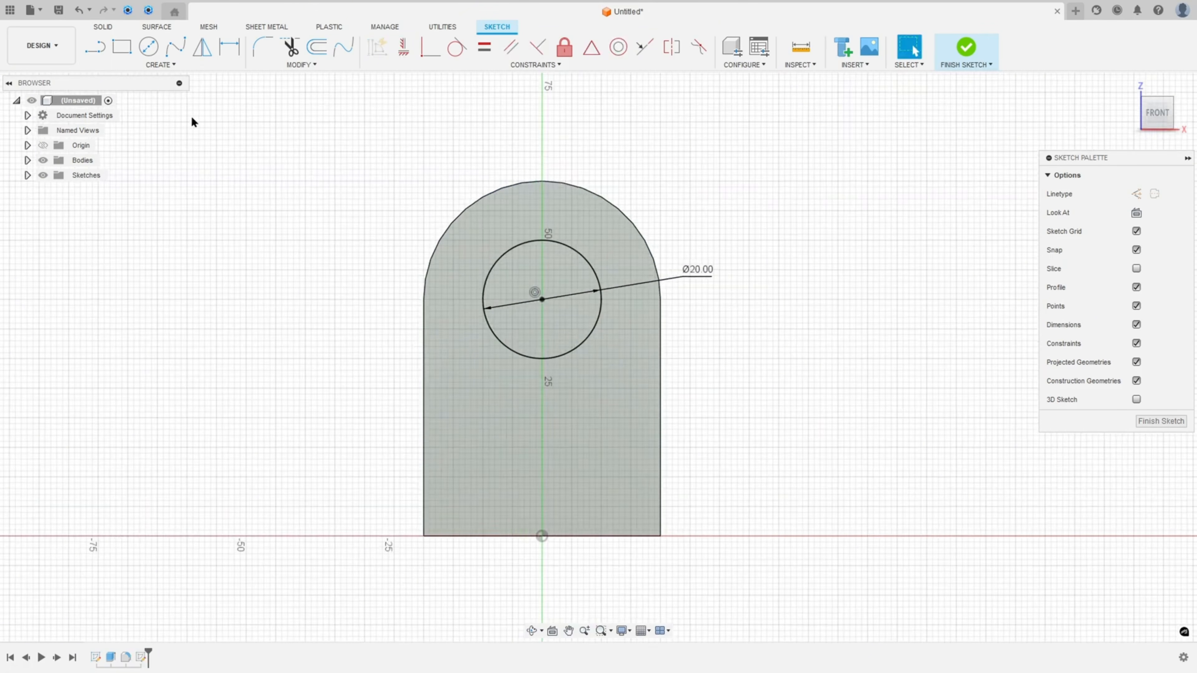
left_click(96, 47)
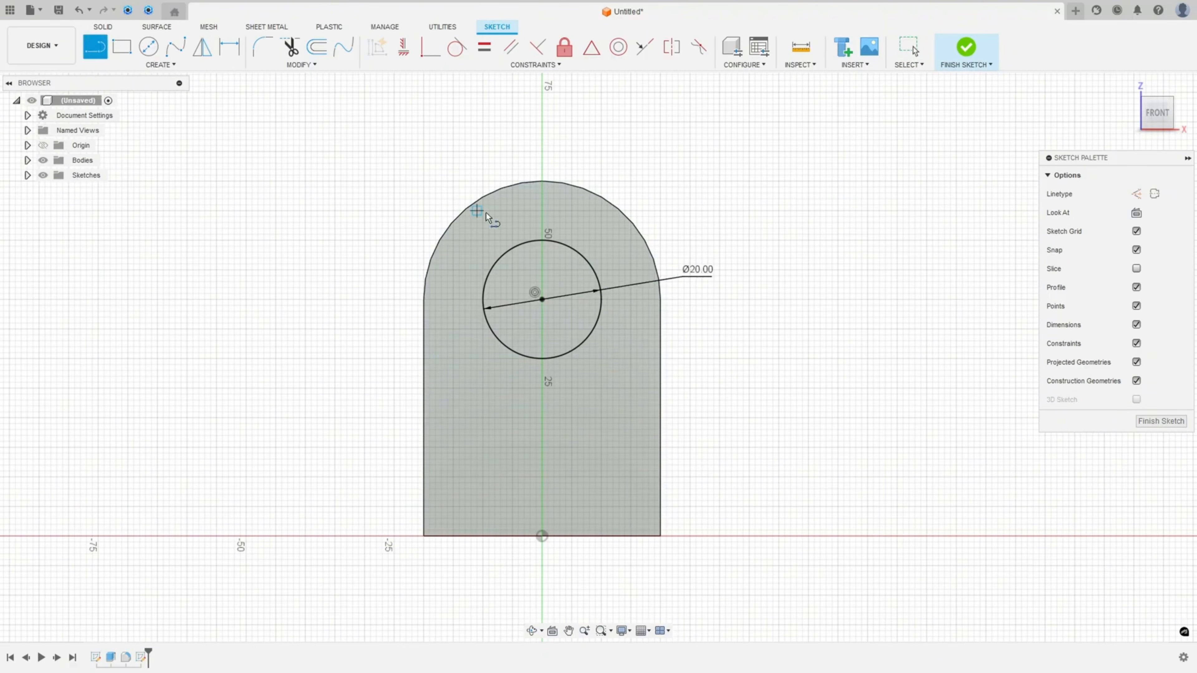
left_click(512, 247)
left_click(513, 122)
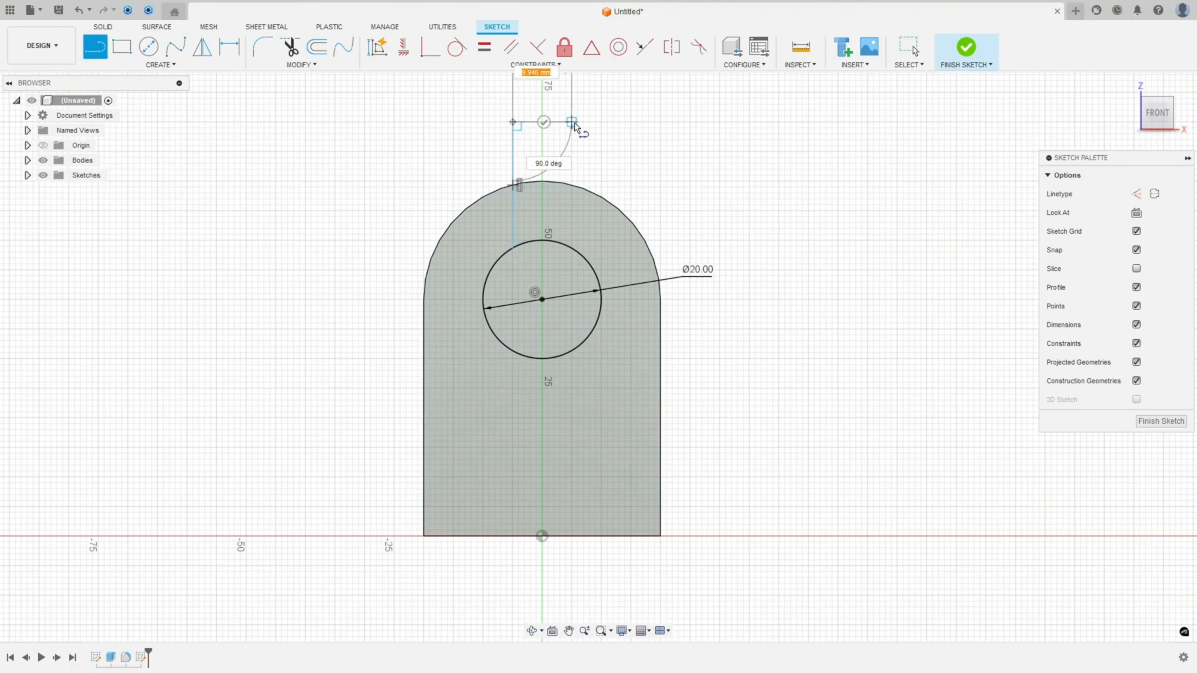
left_click(572, 122)
left_click(571, 247)
key("Escape")
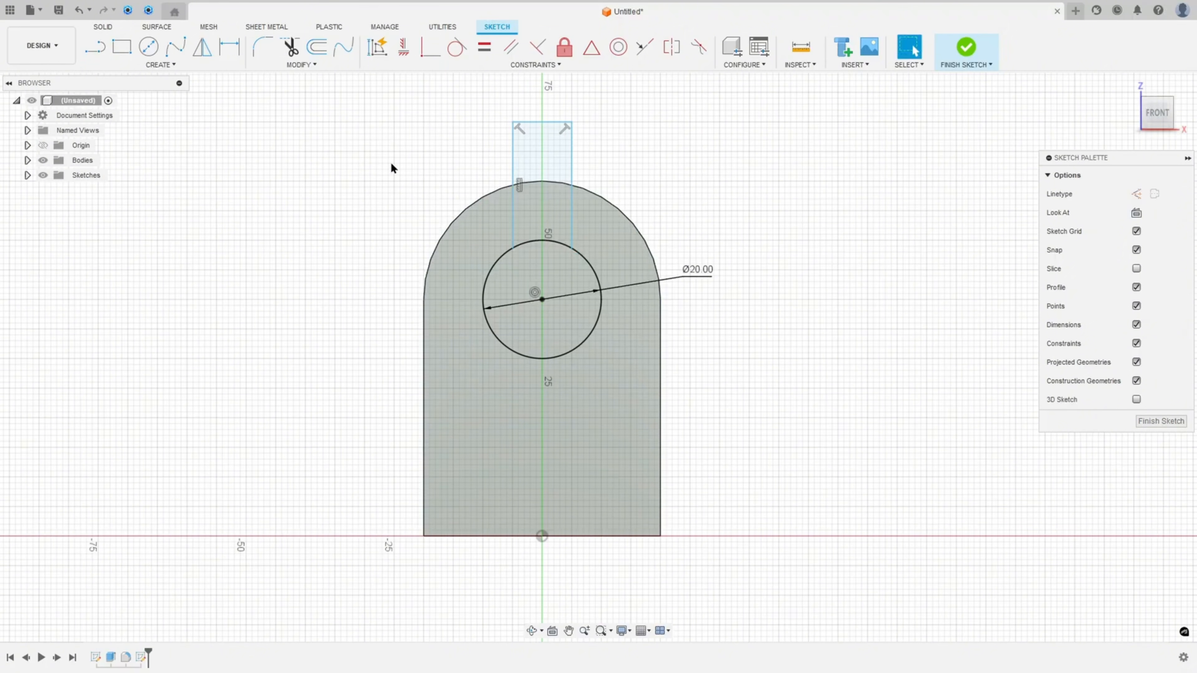
Dimension the slot's left line from the circle's centre, trying a distance of 40 mm
left_click(229, 47)
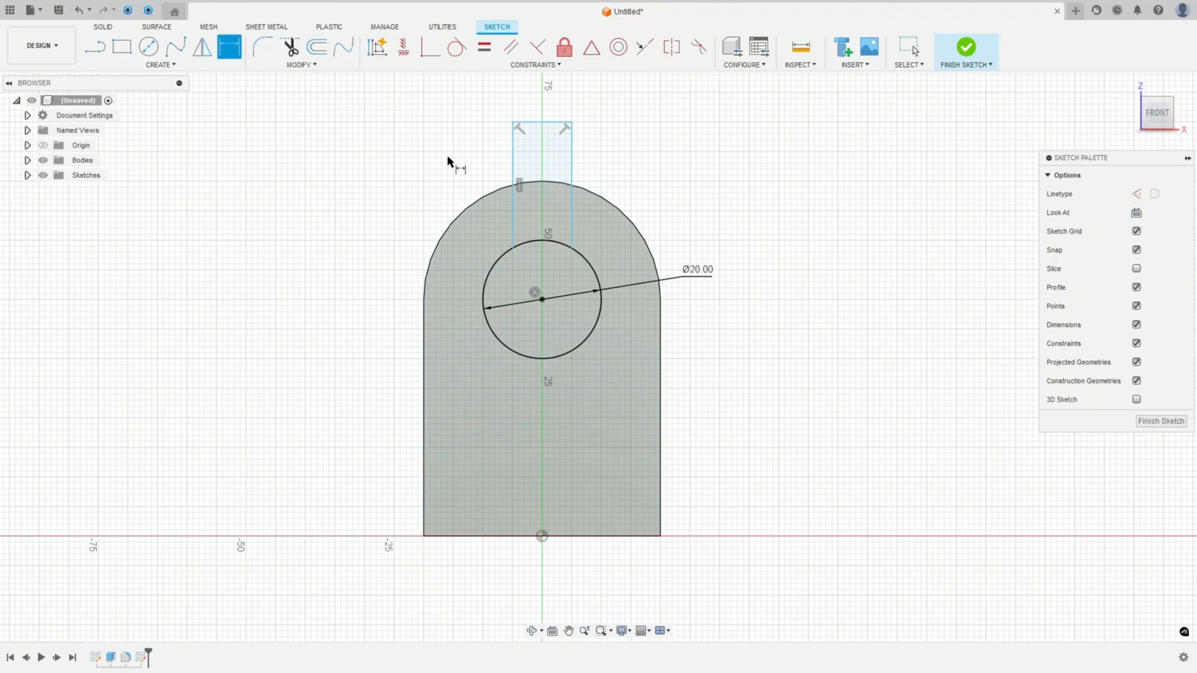
left_click(513, 209)
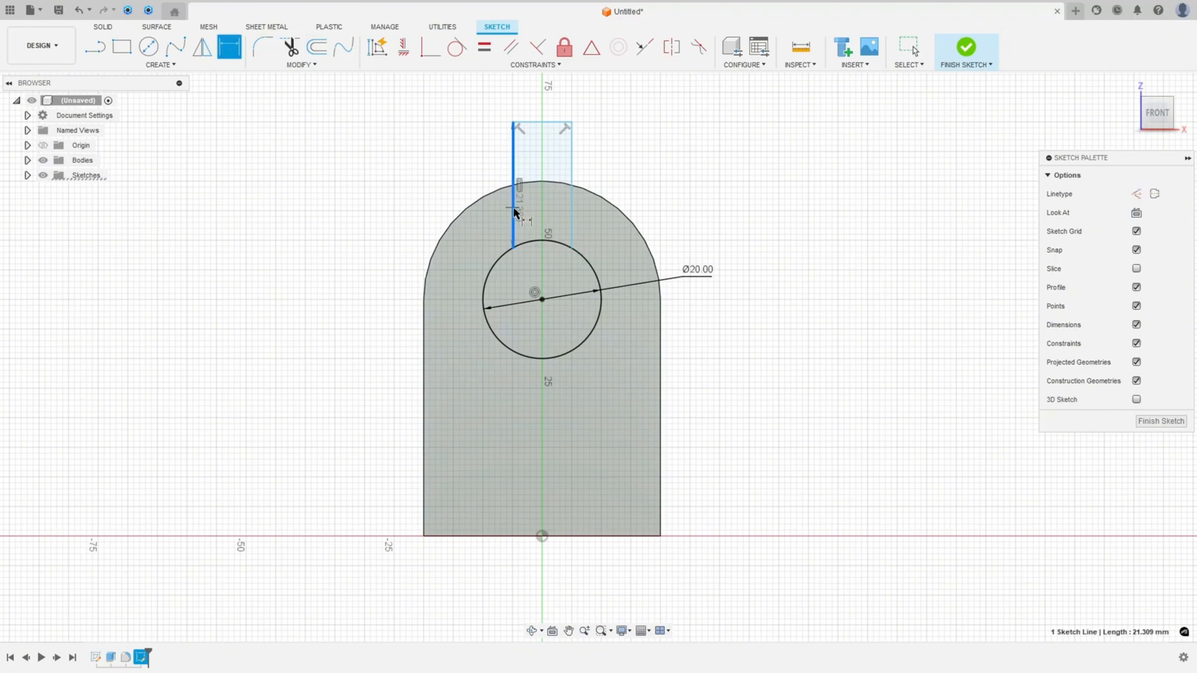
left_click(542, 300)
left_click(541, 103)
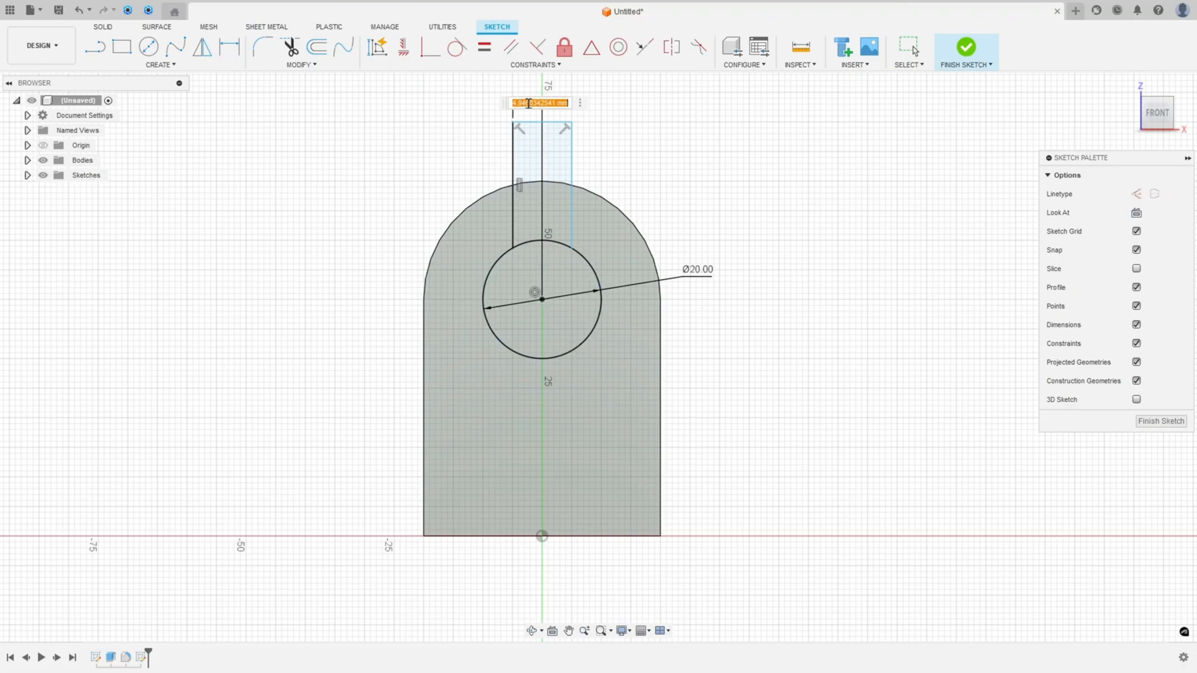
type("40")
key("Return")
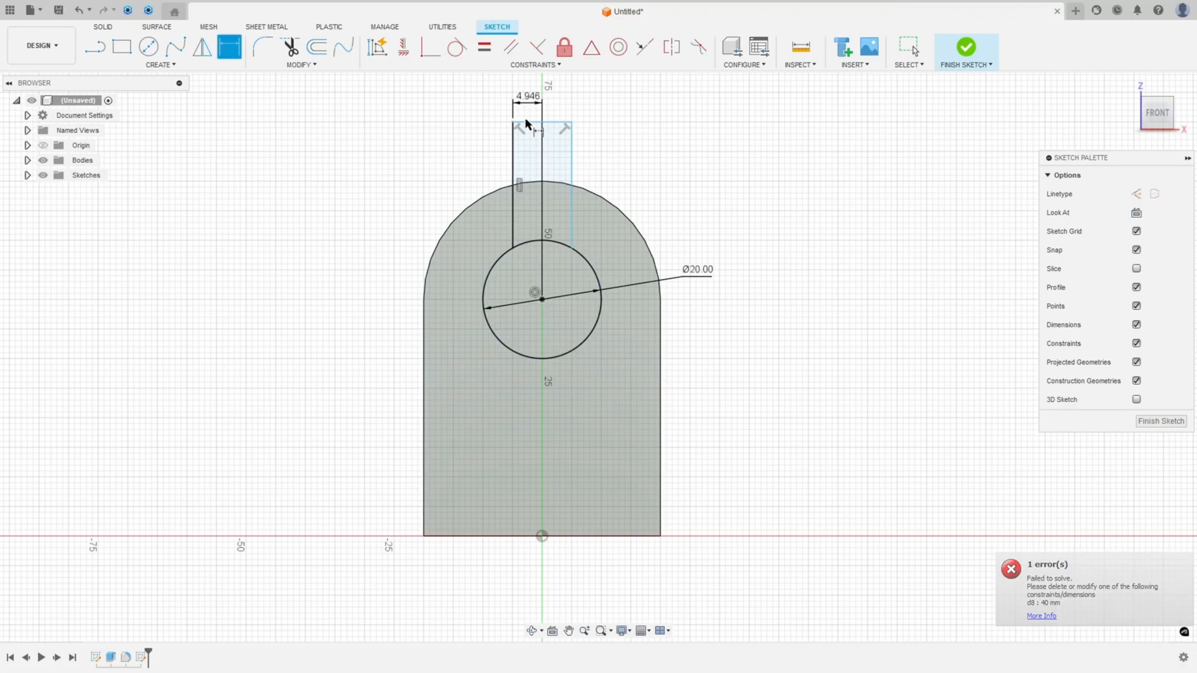
Dimension the slot's width as 8 mm and set the distance from its left line to the circle's centre to 4 mm
left_click(513, 137)
left_click(565, 156)
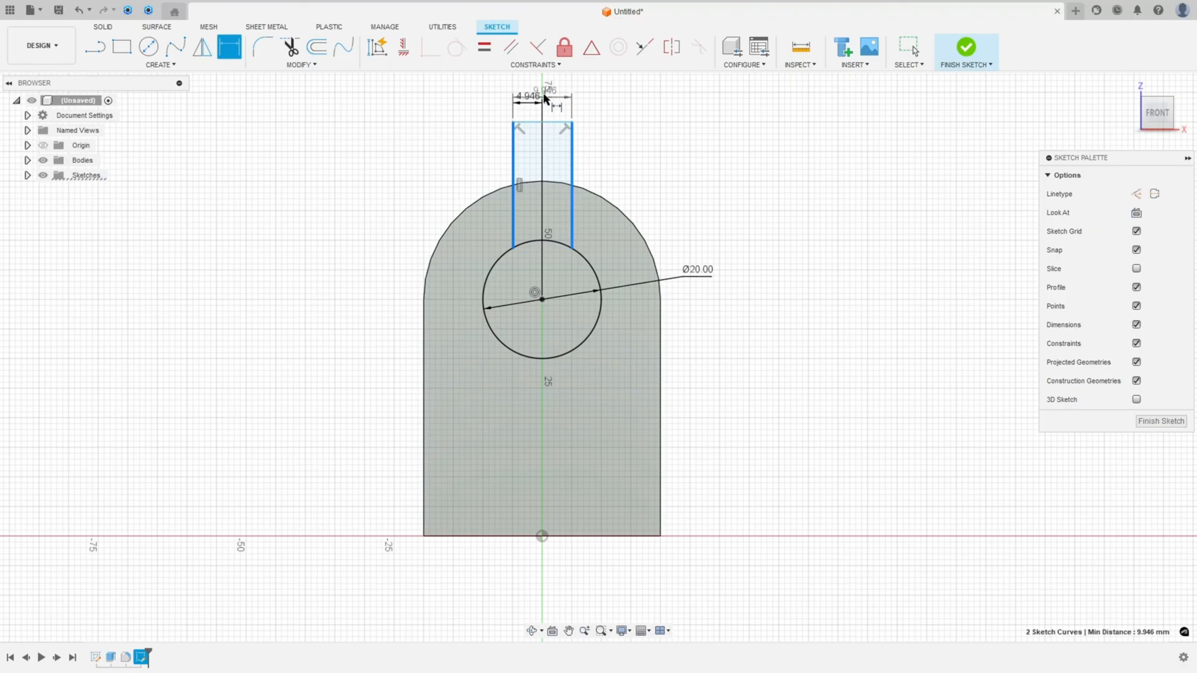
left_click(548, 96)
type("8")
key("Return")
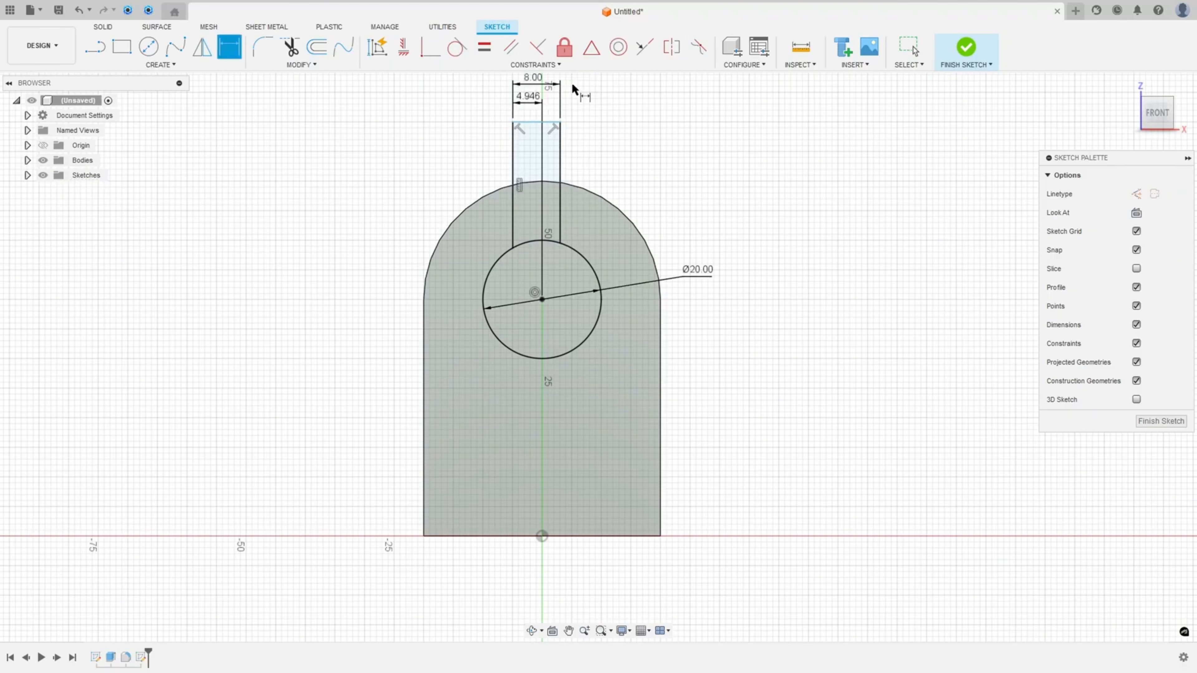
left_click(527, 103)
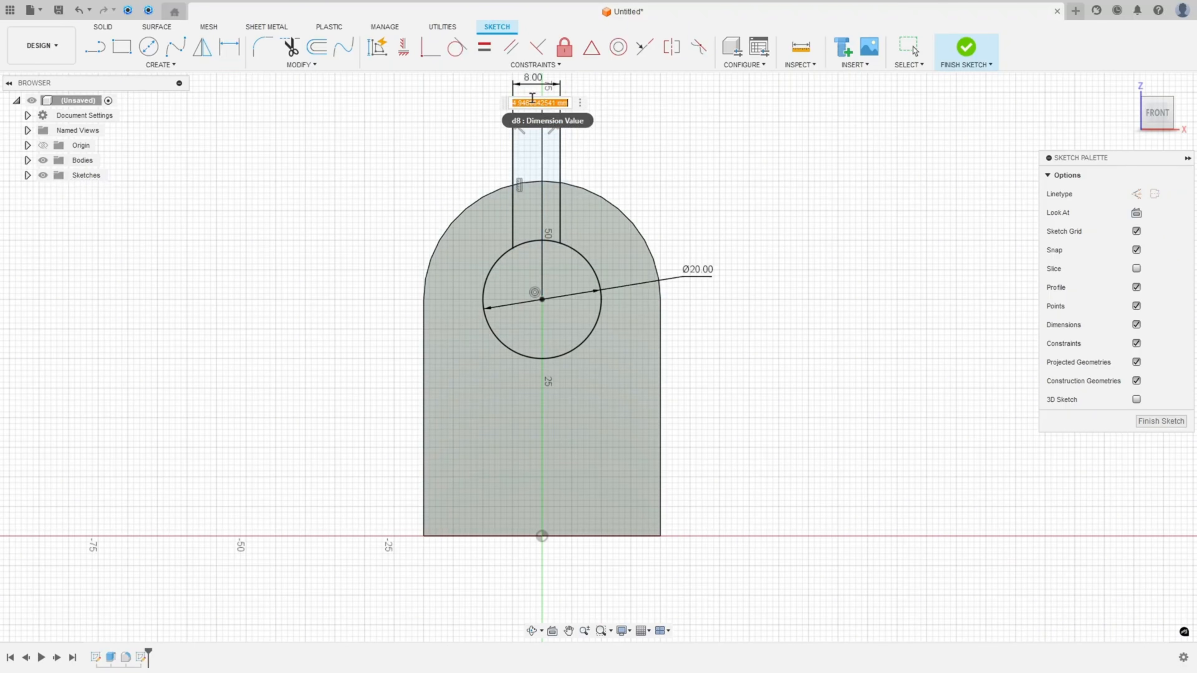
type("4")
key("Return")
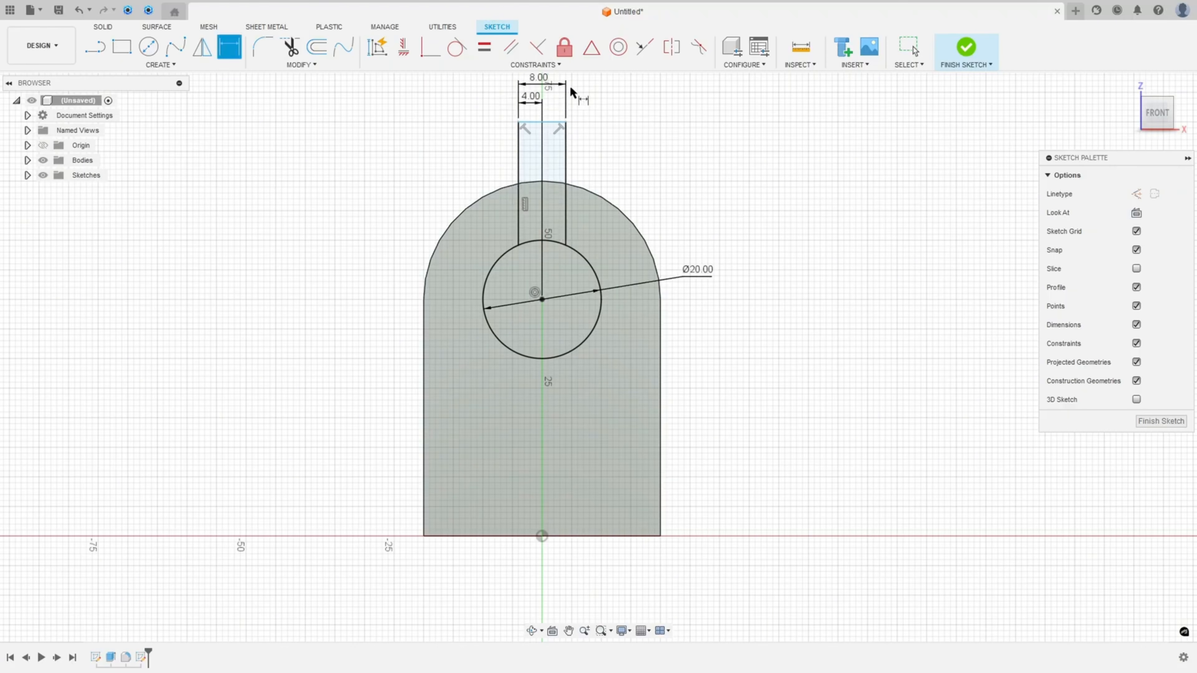
Dimension the slot's top line at 25 mm above the circle's centre
left_click(551, 123)
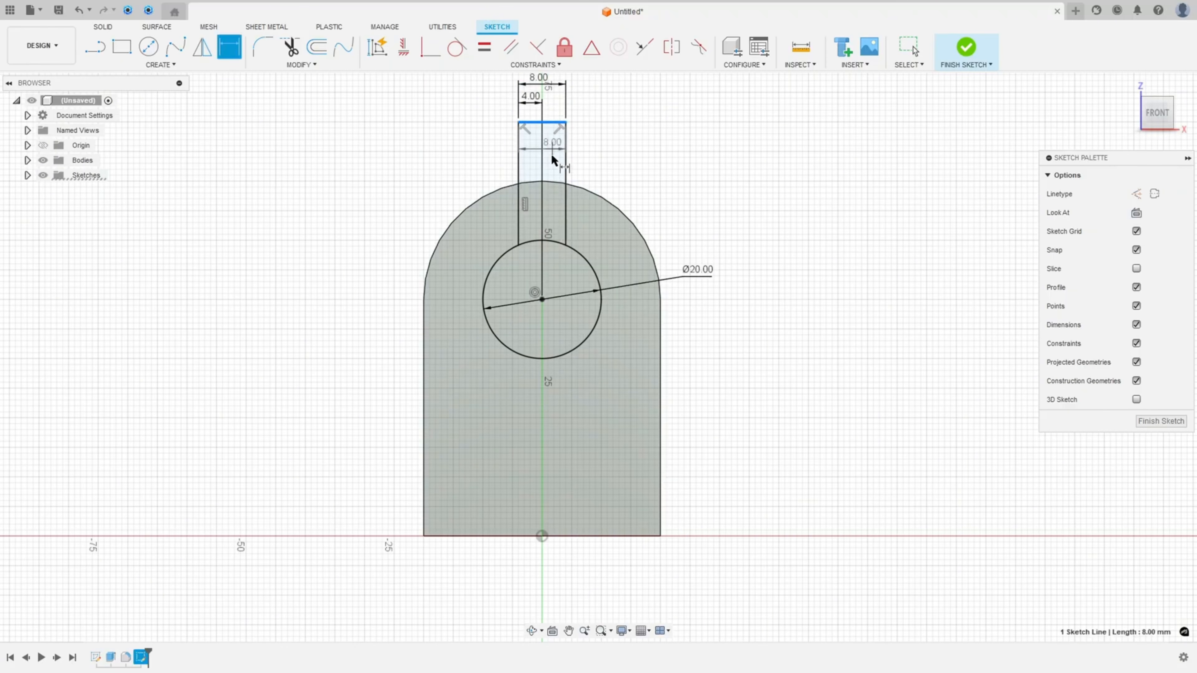
left_click(542, 299)
left_click(354, 224)
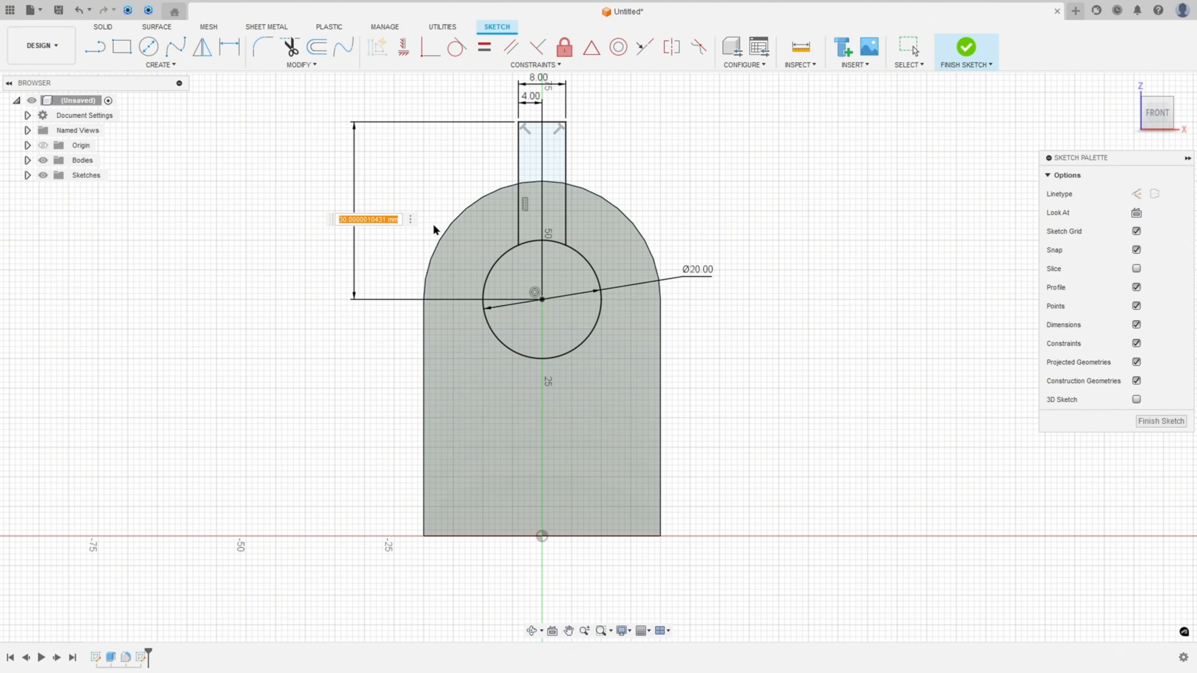
type("25")
key("Return")
key("Escape")
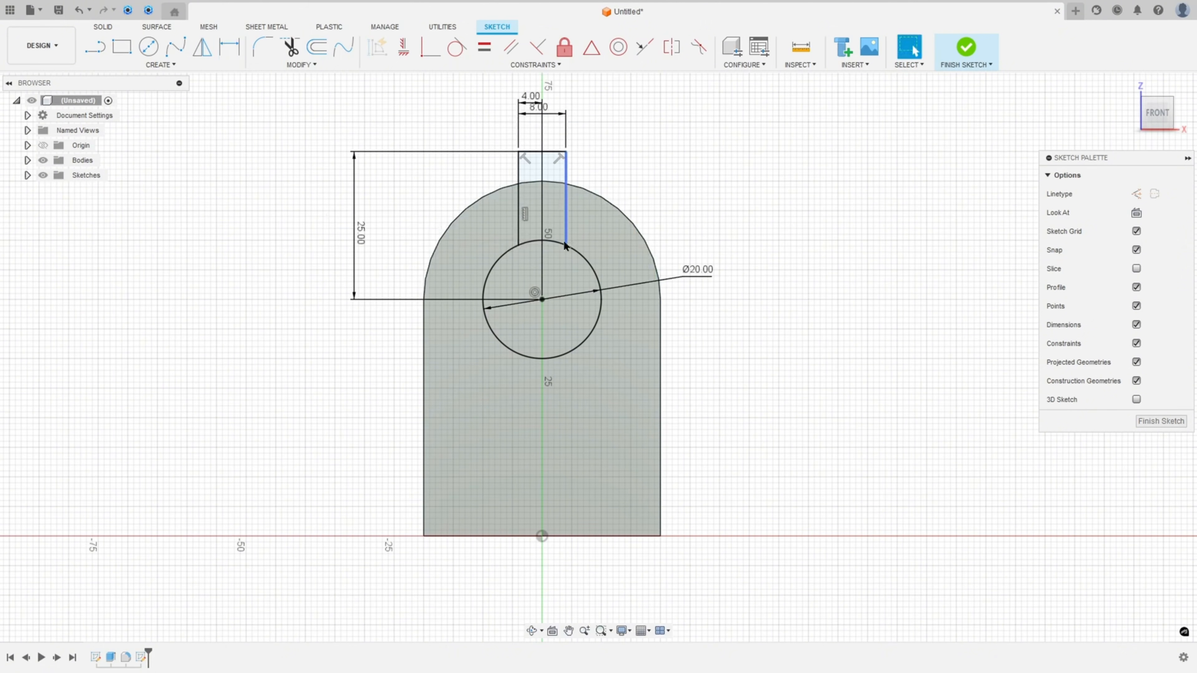
Break the circle's upper arc at the points where the slot's side lines meet it
left_click(300, 64)
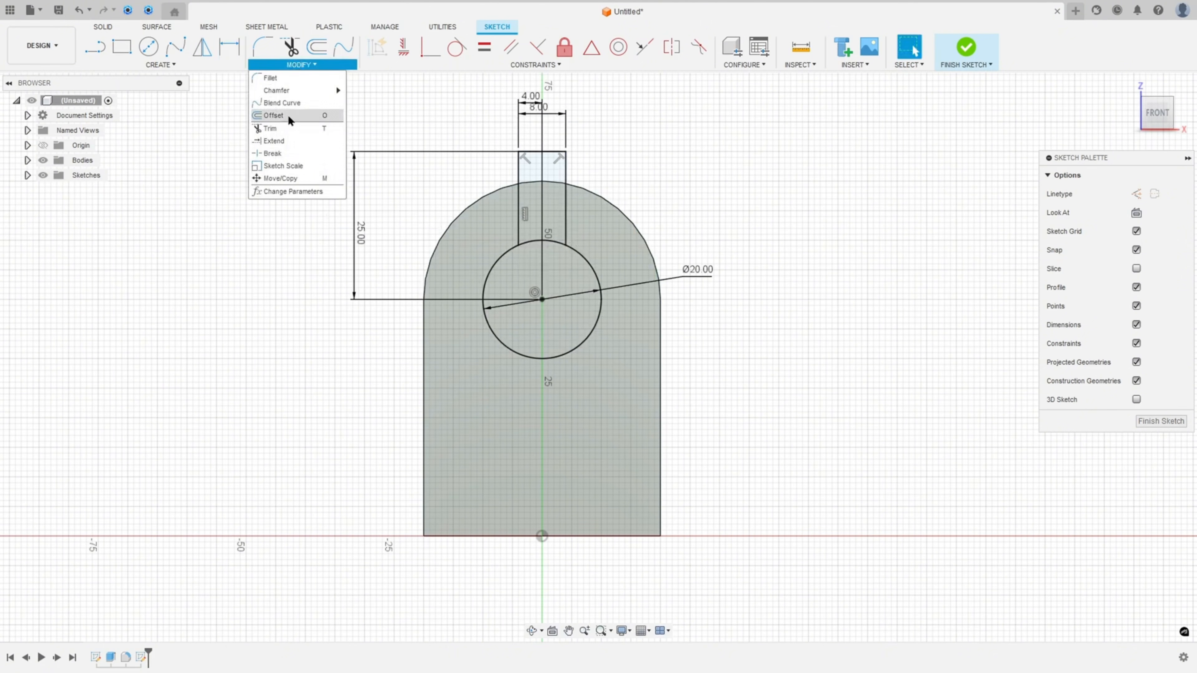
left_click(272, 153)
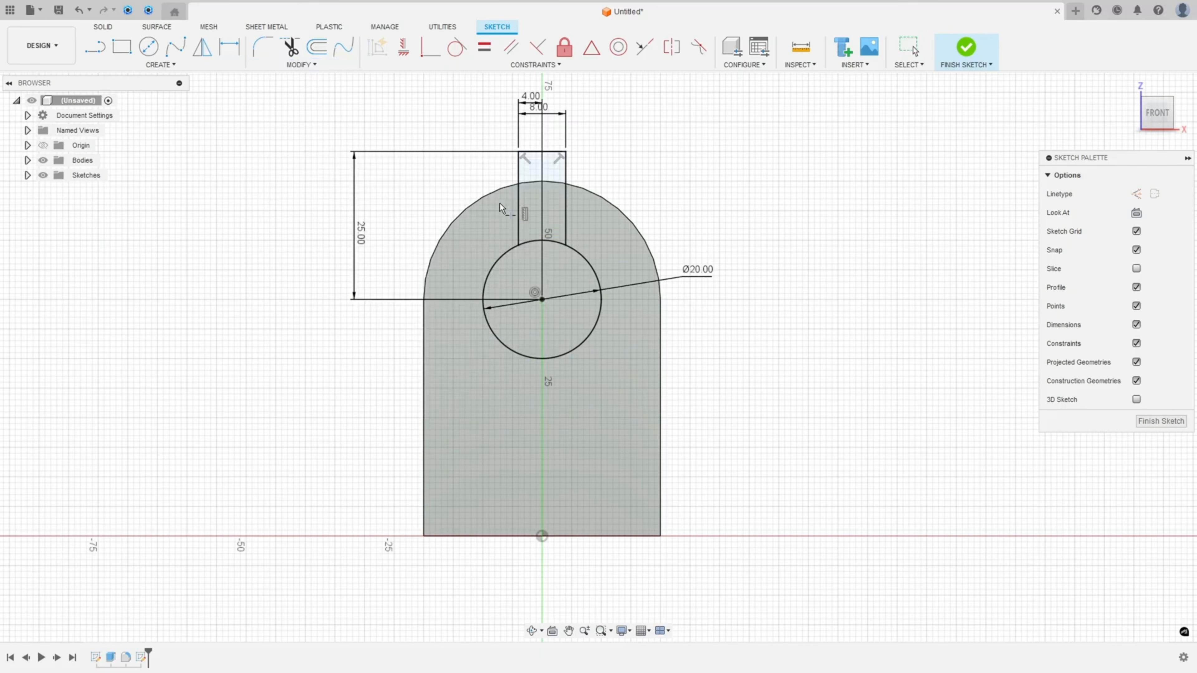
left_click(539, 245)
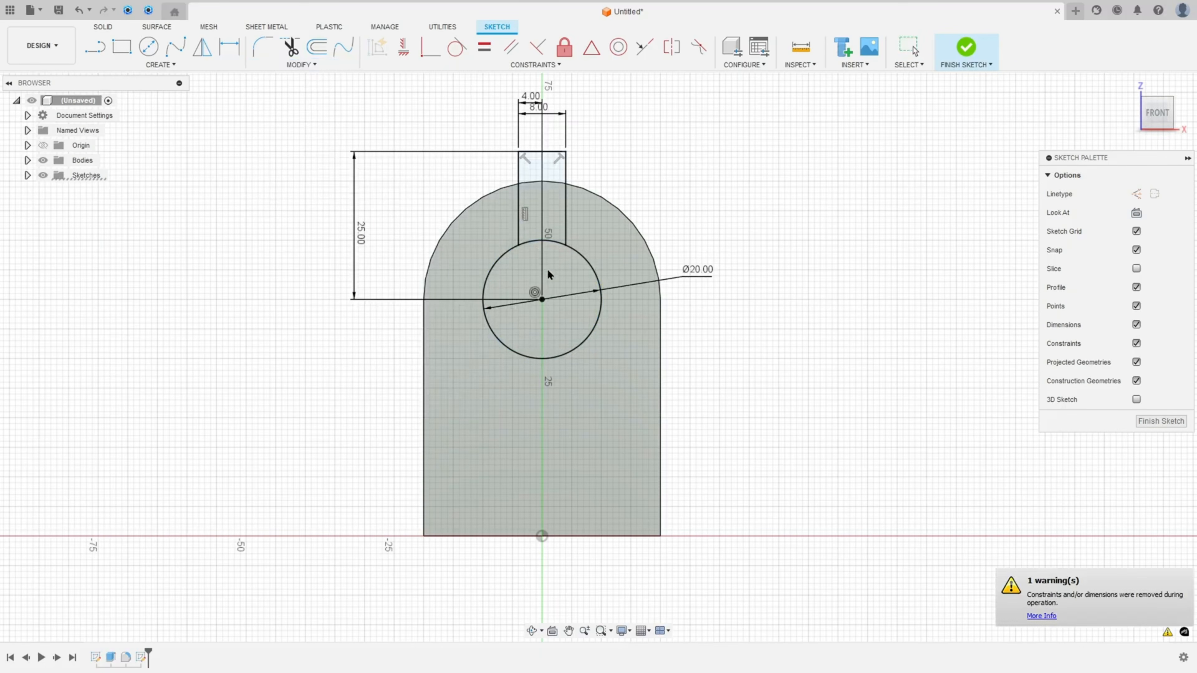
Convert the circle's short arc between the slot's side lines to construction geometry and finish the sketch
key("Escape")
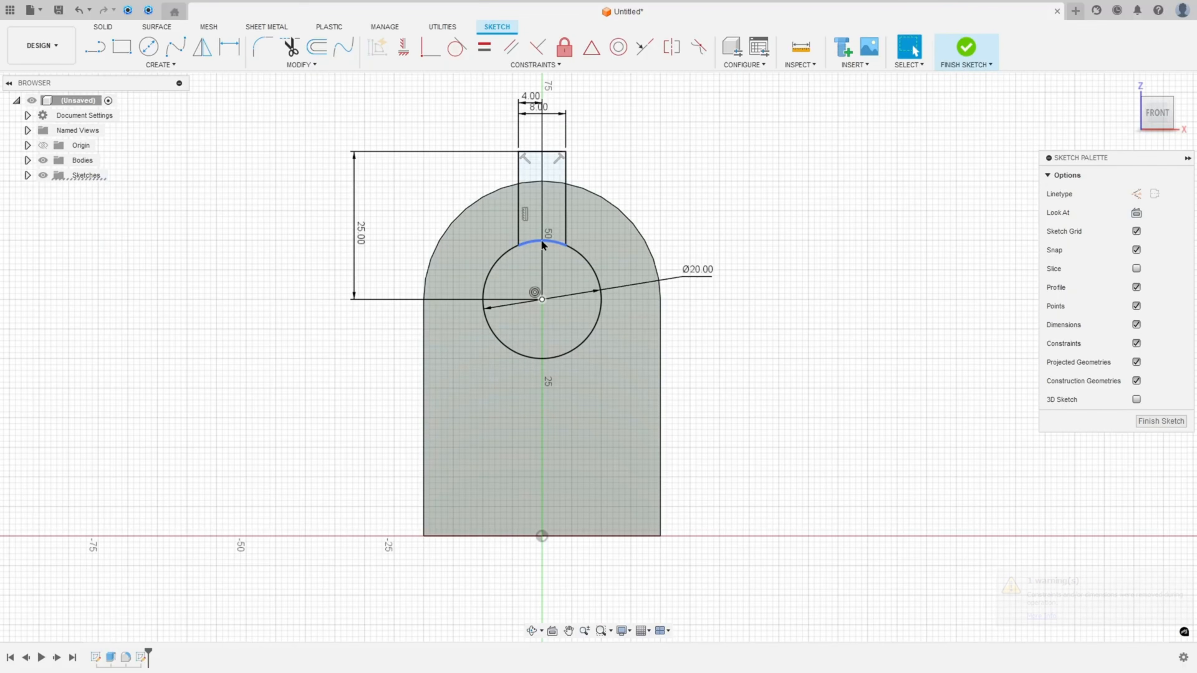
left_click(543, 244)
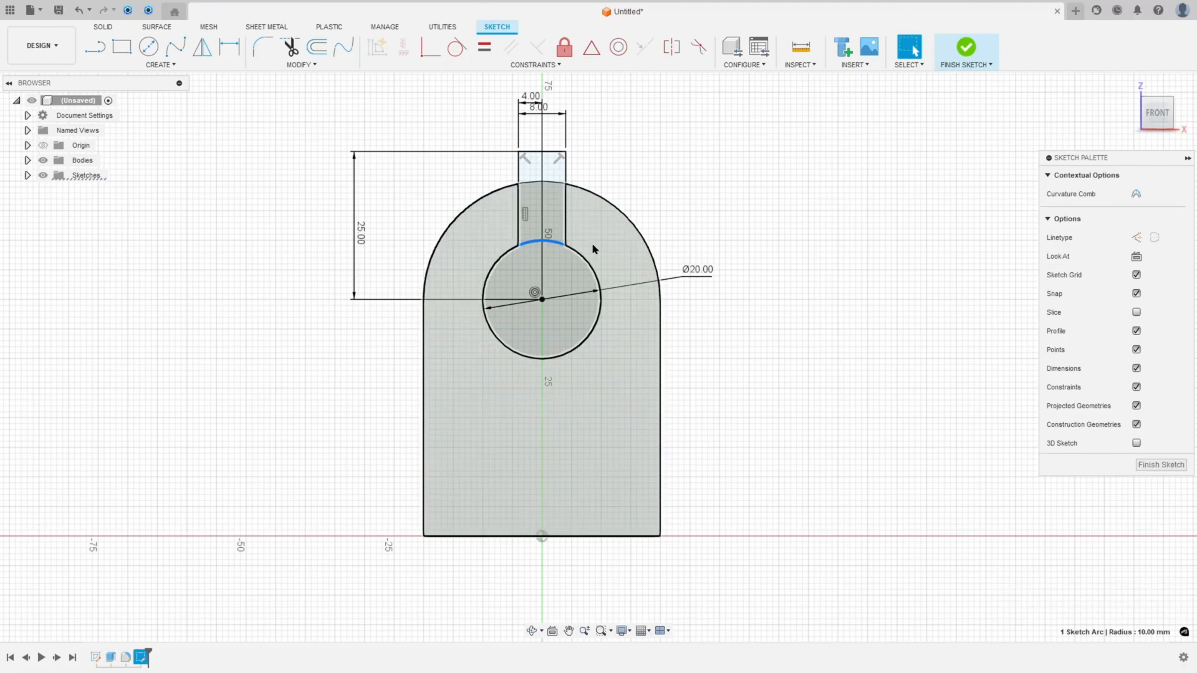
left_click(1136, 238)
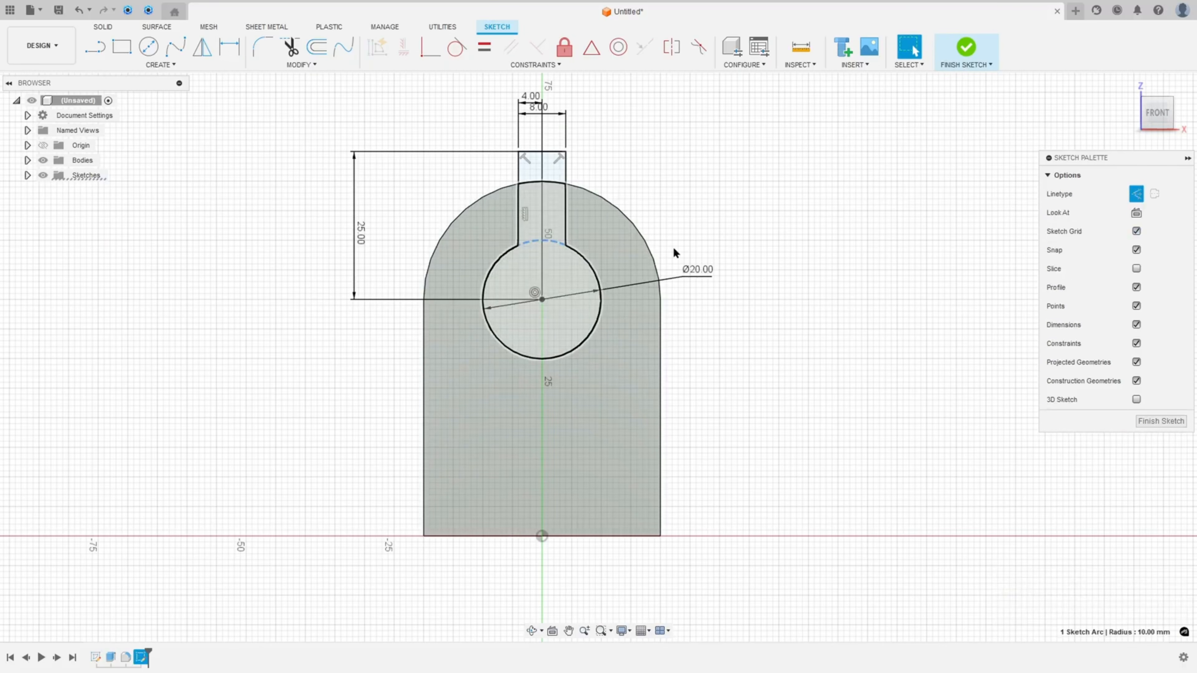
left_click(934, 168)
left_click(967, 46)
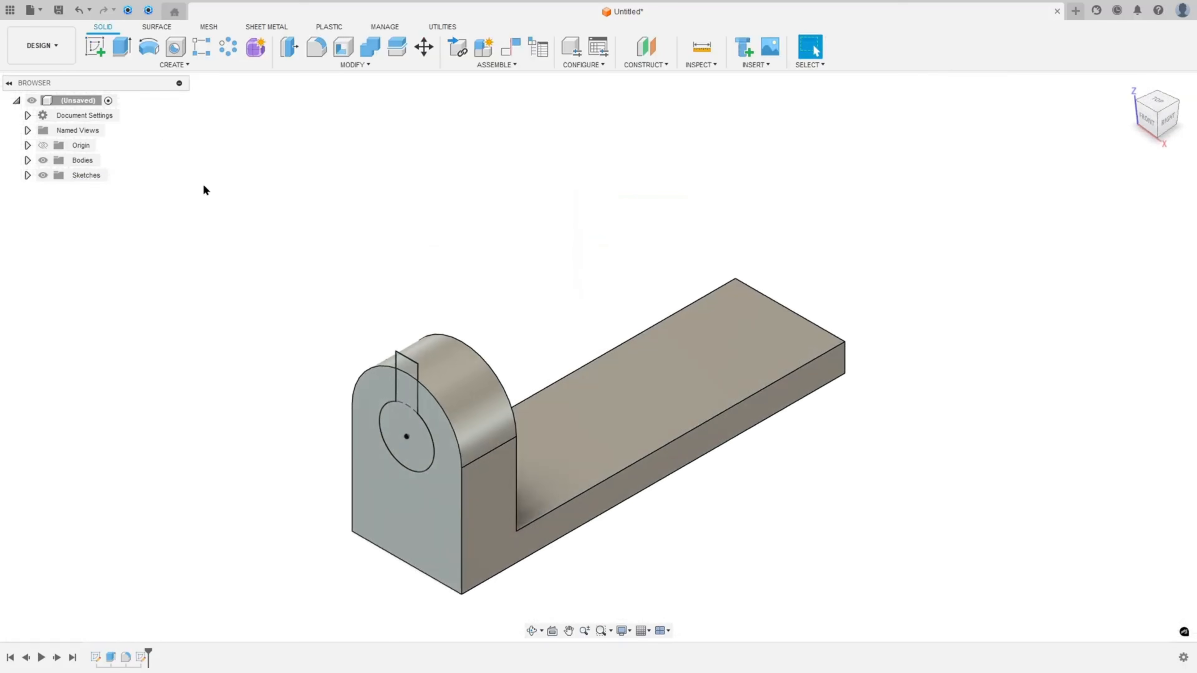
Extrude the combined hole and slot profile as a cut with extent All, flipped to pass through the upright
left_click(122, 46)
left_click(411, 429)
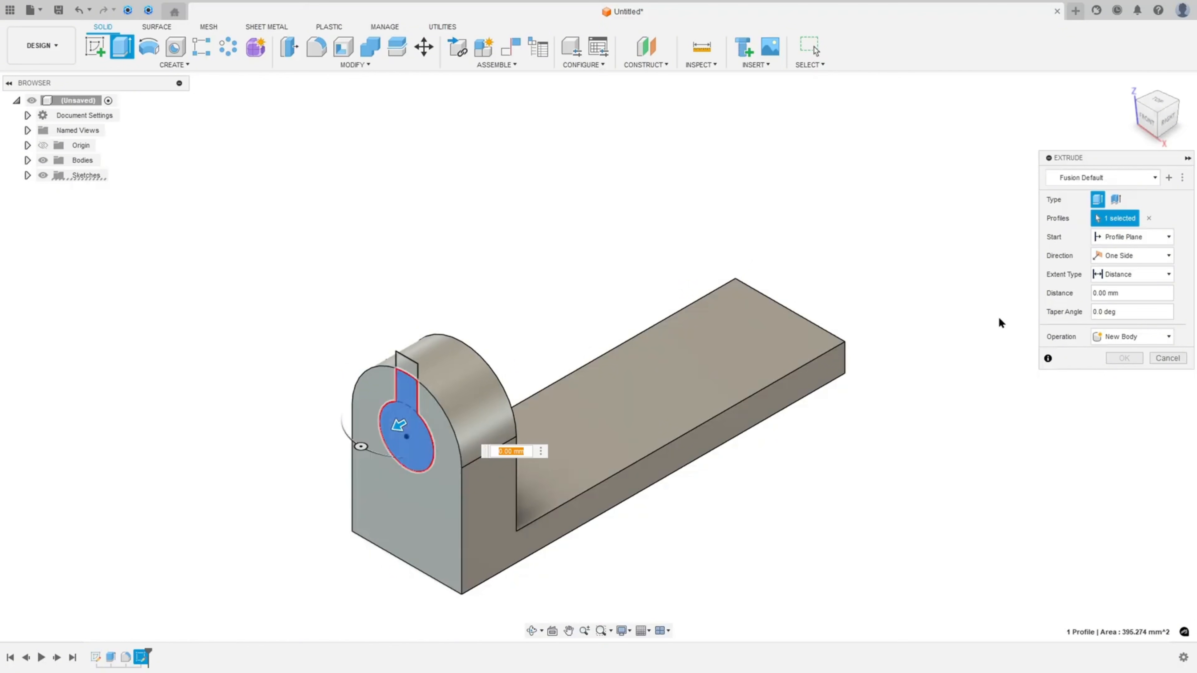
left_click(1123, 279)
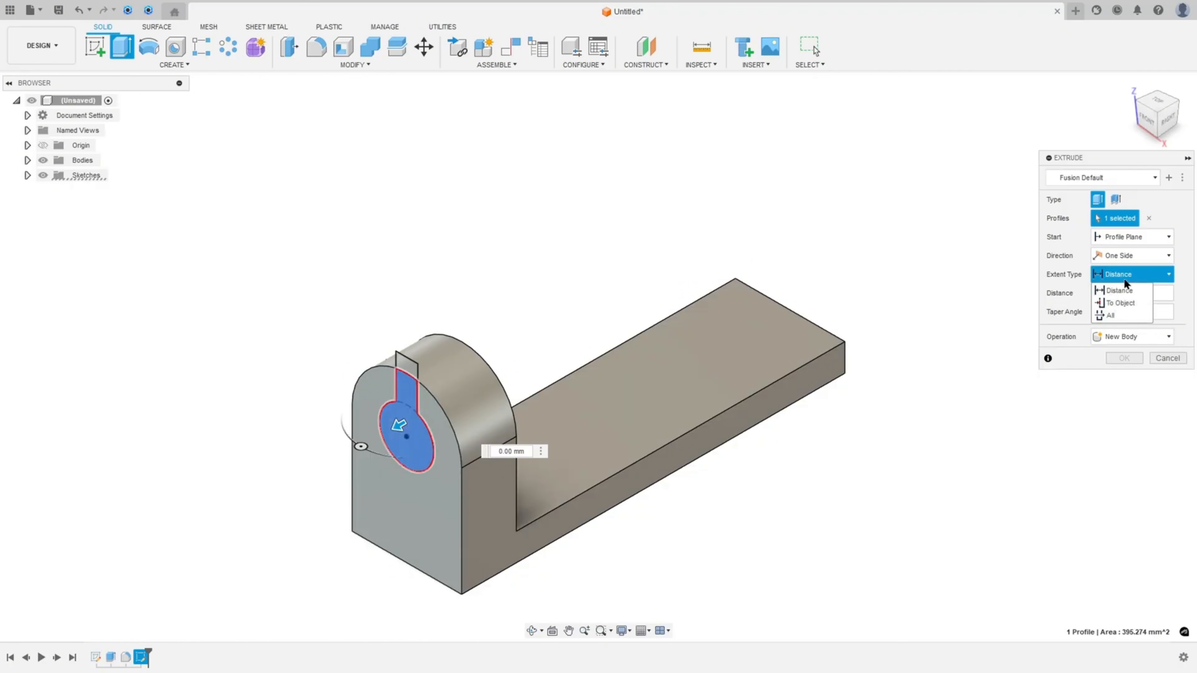
left_click(1118, 320)
left_click(1097, 293)
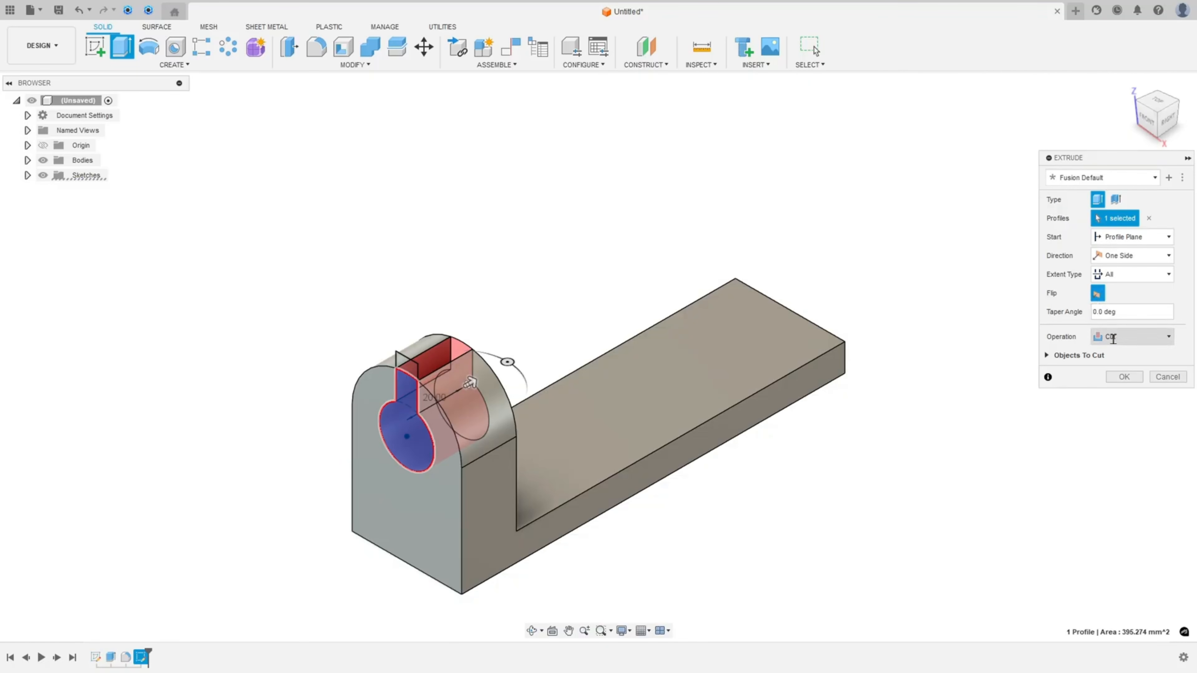
left_click(1122, 380)
middle_click_drag(631, 255, 637, 251, "shift")
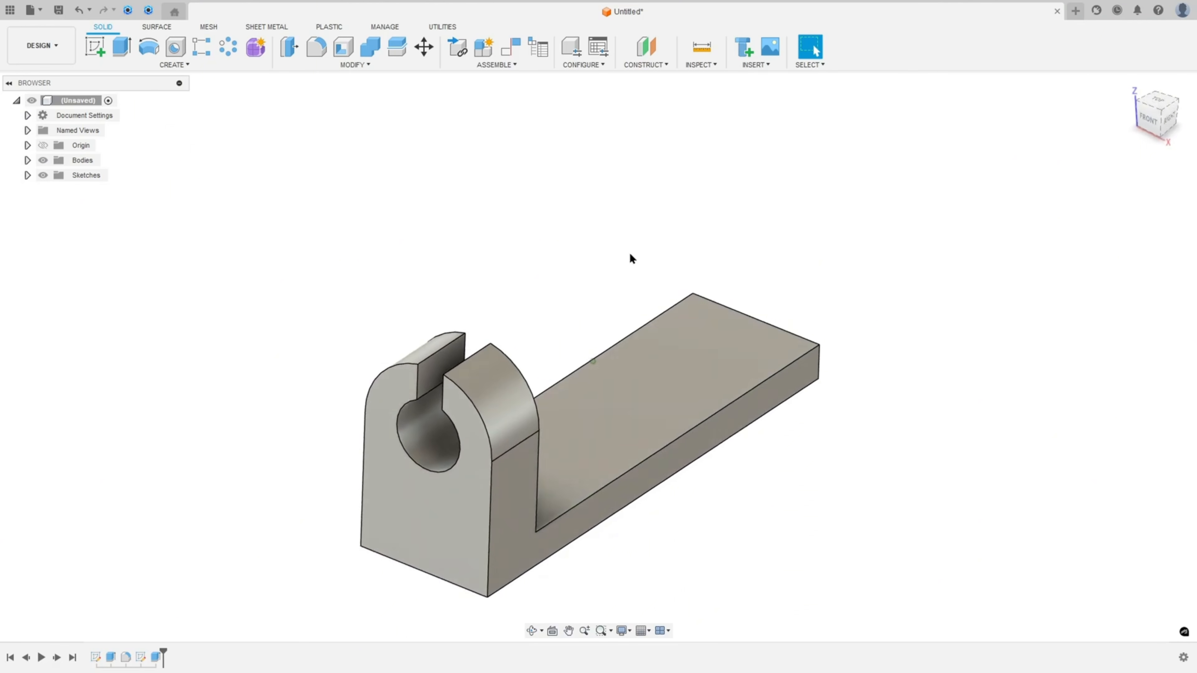
Apply the Paint - Enamel Glossy (Black) appearance to the whole body
key("a")
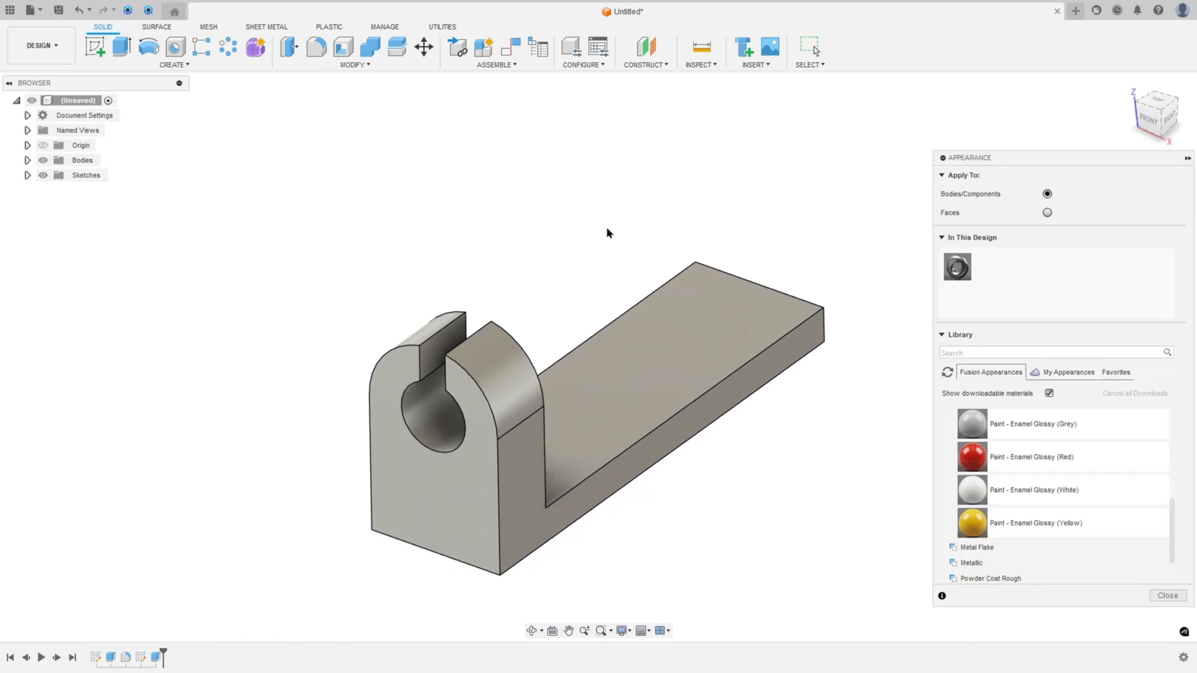
scroll(966, 473, "up", 5)
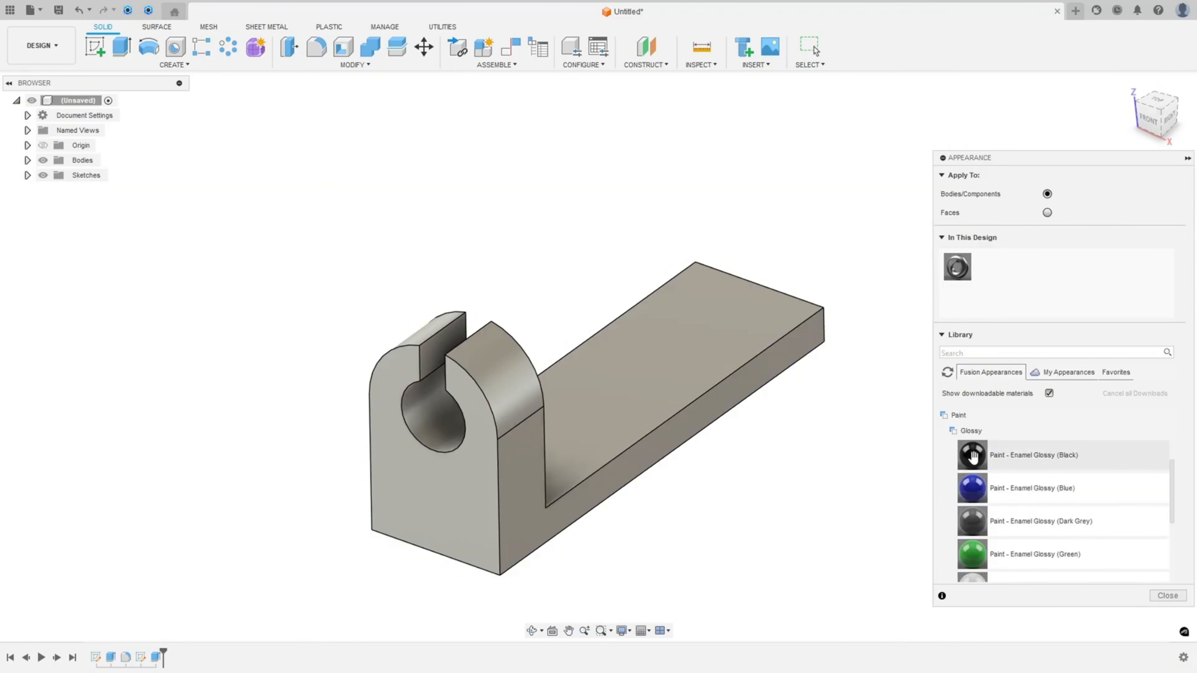
left_click_drag(973, 458, 634, 417)
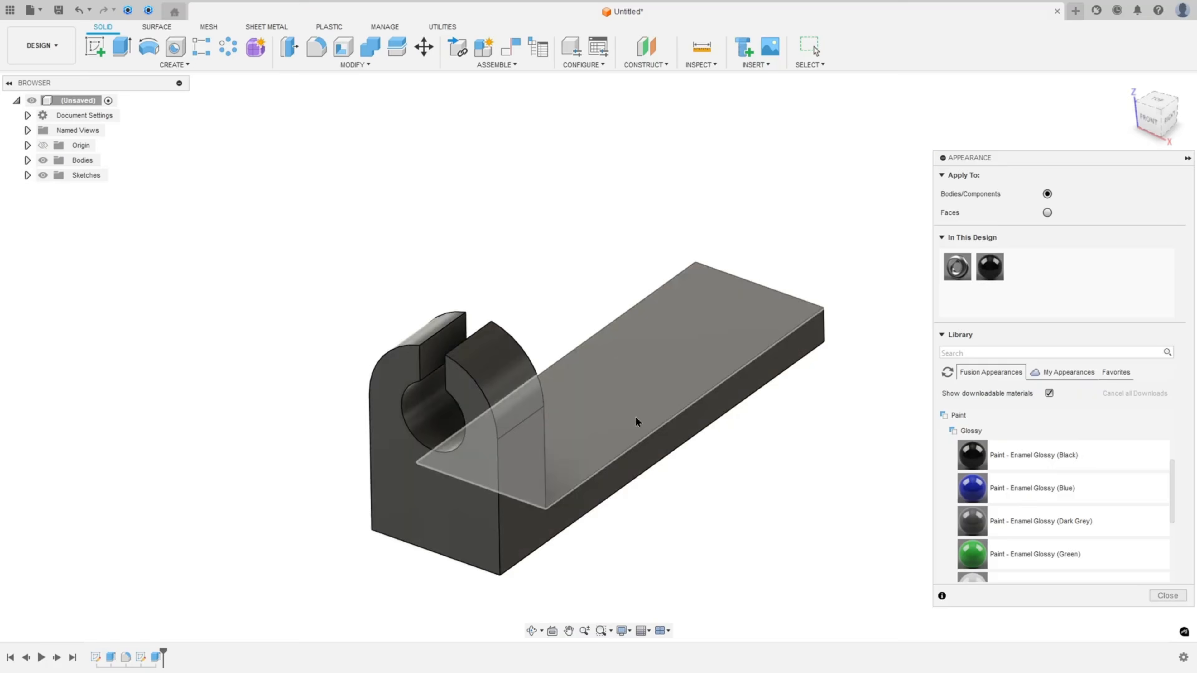
Apply the Paint - Enamel Glossy (Red) appearance to the inner faces of the round hole and slot
left_click(433, 357, "shift")
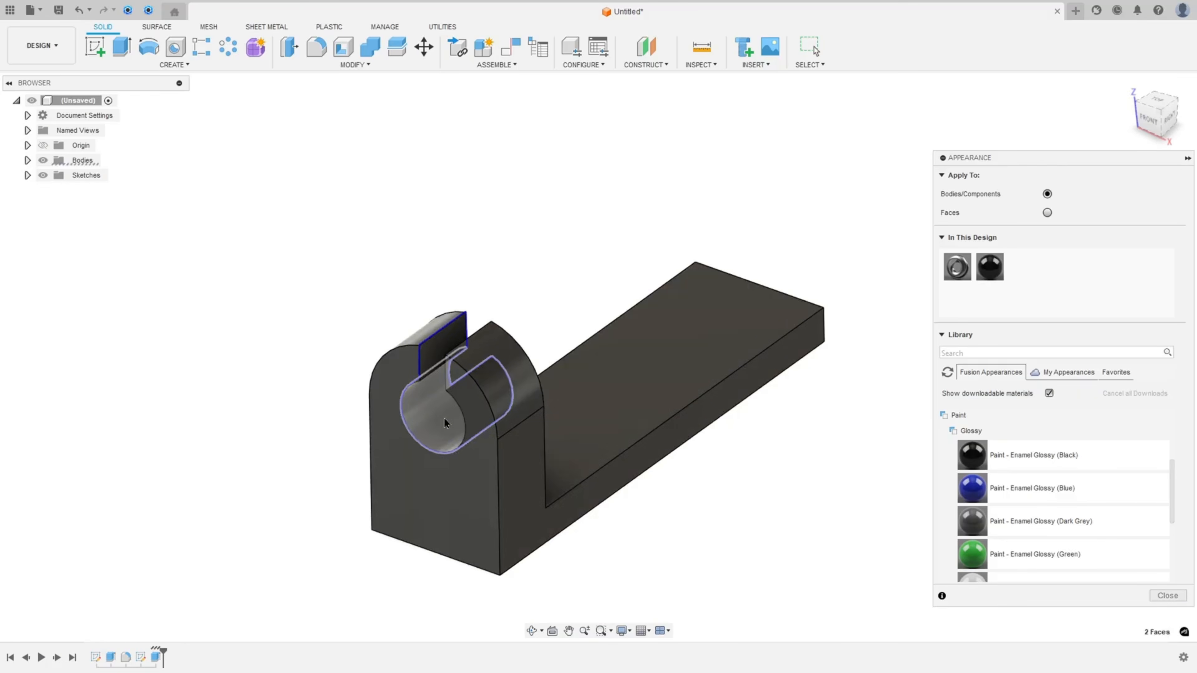
middle_click_drag(445, 418, 986, 519, "shift")
left_click(697, 379, "shift")
scroll(986, 519, "down", 2)
left_click_drag(972, 556, 486, 419)
Apply the Paint - Enamel Glossy (Yellow) appearance to the body, close the appearance settings and return to the home view
scroll(986, 519, "down", 3)
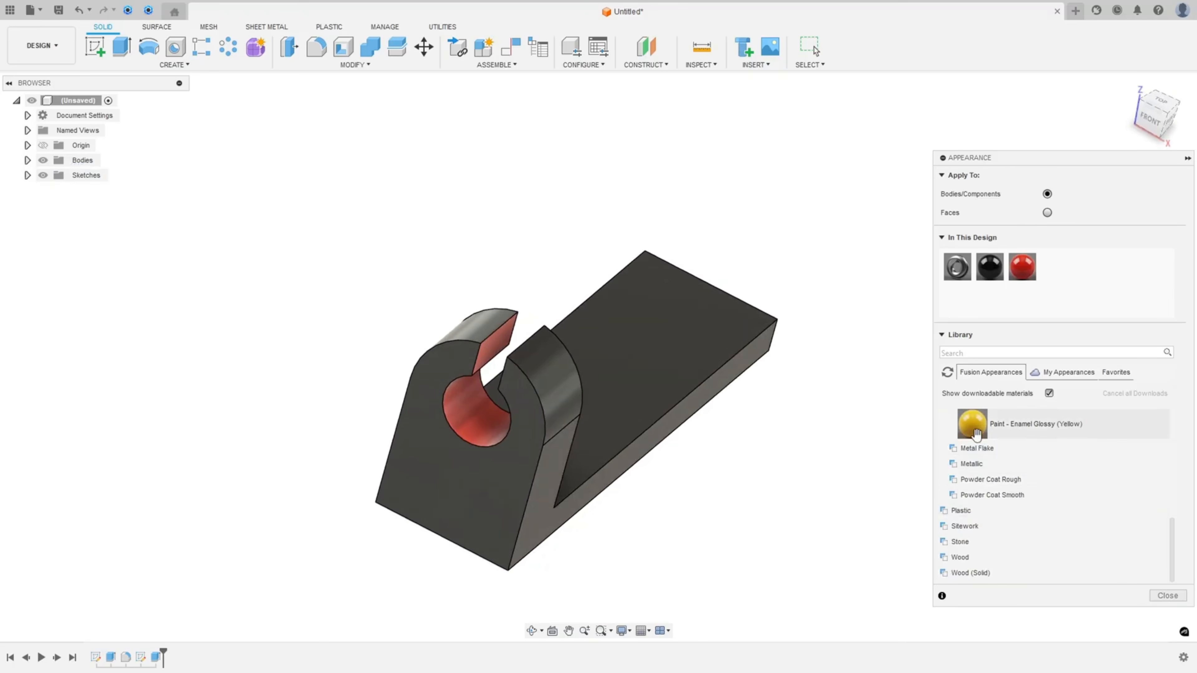
left_click_drag(972, 424, 665, 394)
left_click(627, 337)
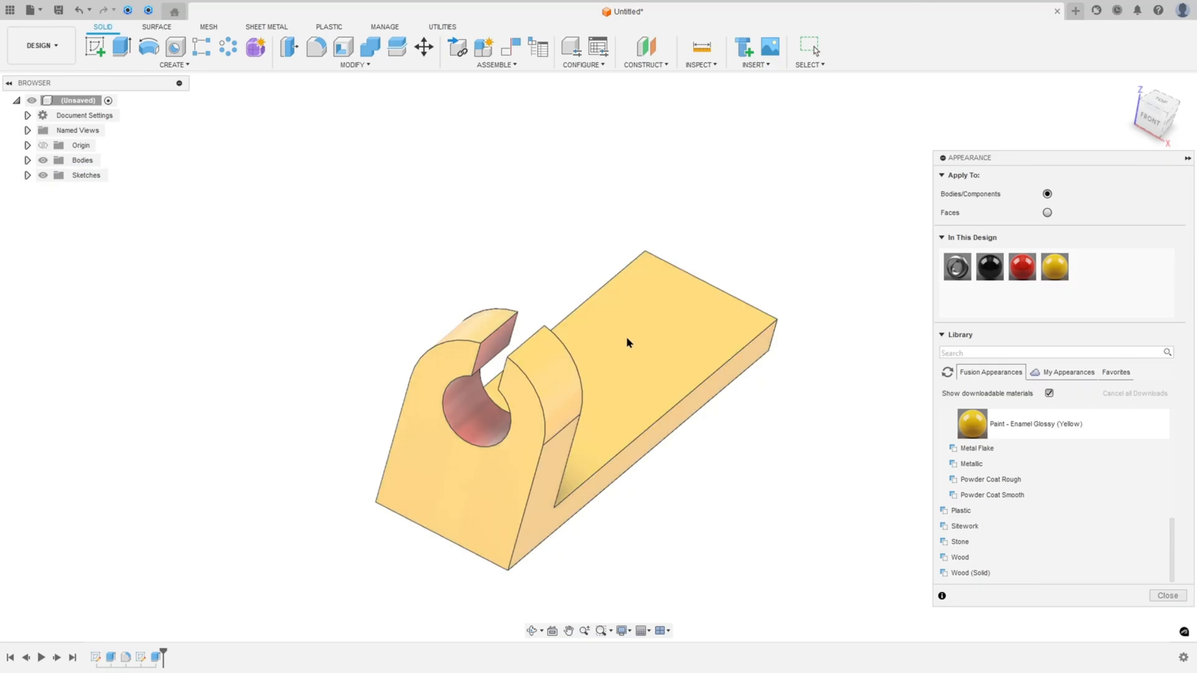
middle_click_drag(767, 202, 769, 236, "shift")
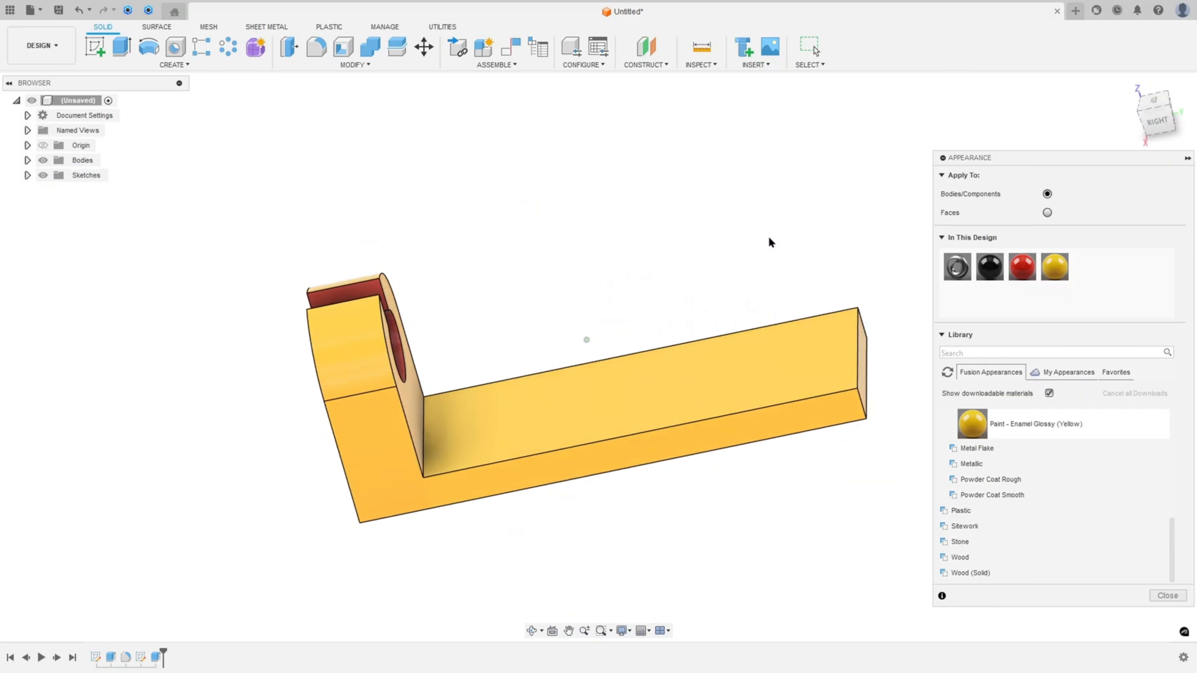
key("Escape")
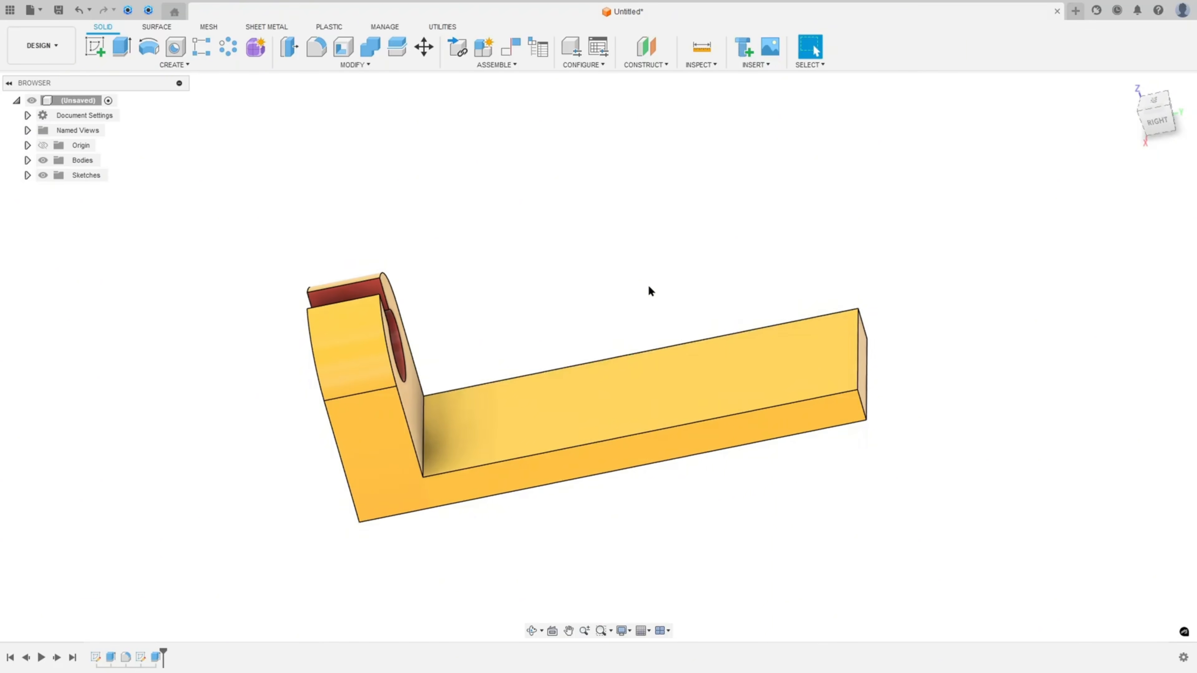
key("Home")
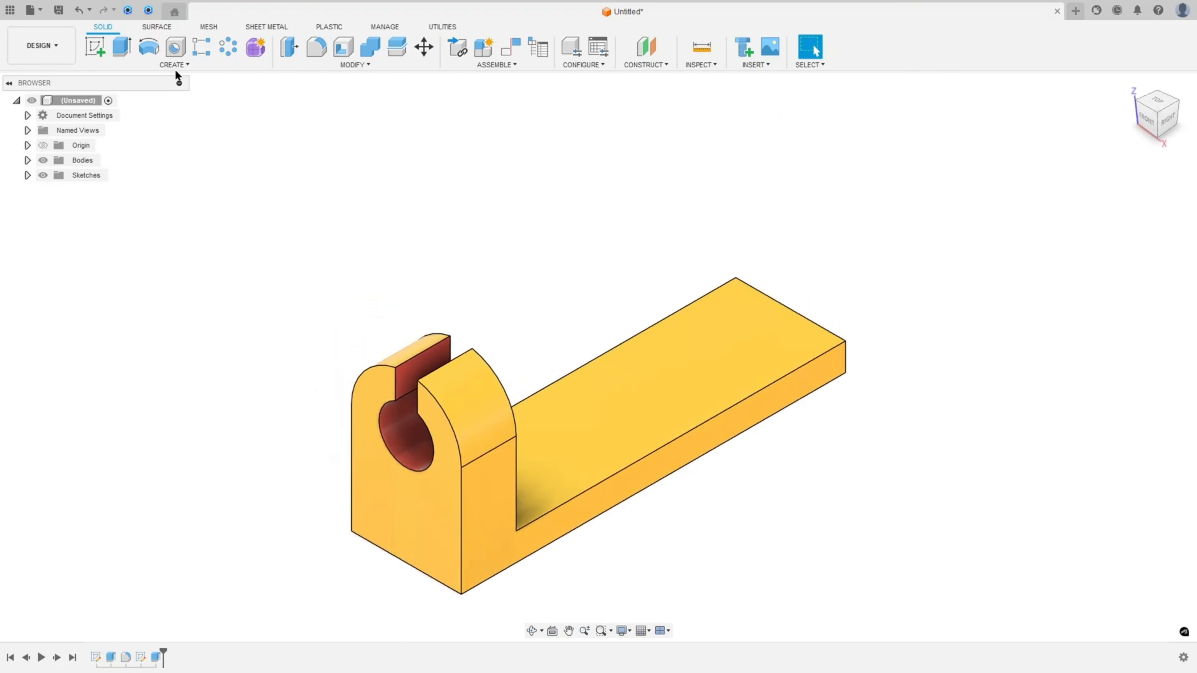
Mirror the body about the vertical origin plane at the base's free end, using the Join operation
left_click(174, 66)
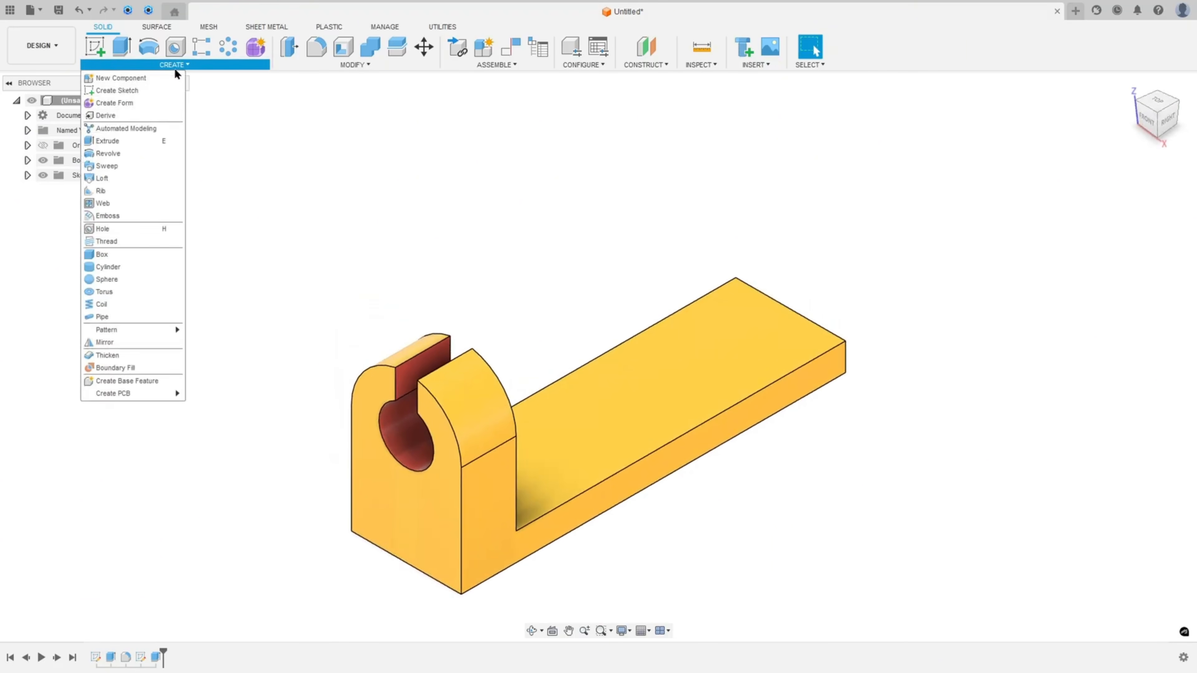
left_click(119, 346)
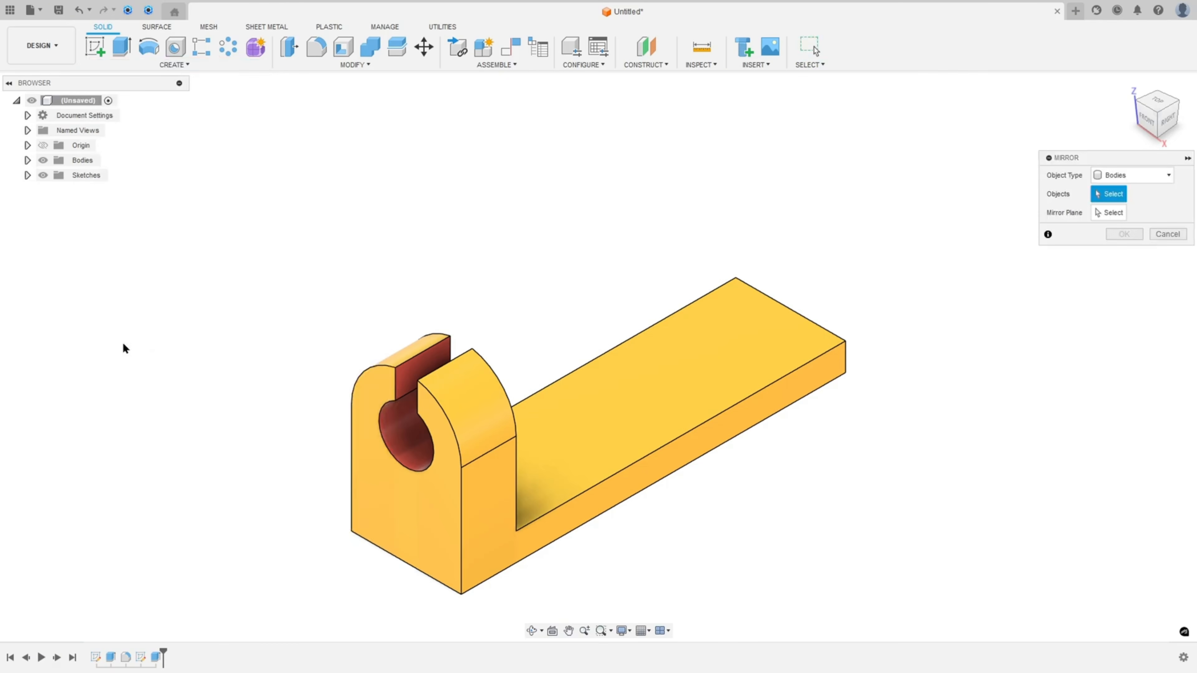
left_click(1118, 178)
left_click(1120, 193)
left_click(625, 393)
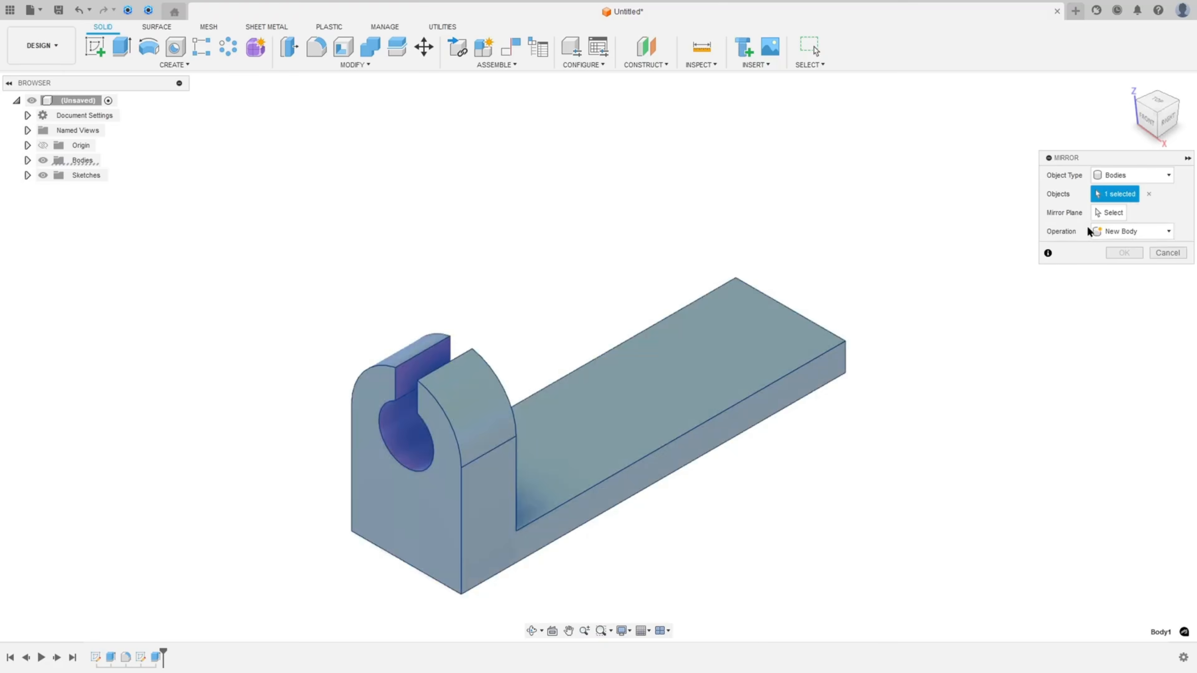
left_click(1108, 213)
middle_click_drag(966, 244, 808, 435, "shift")
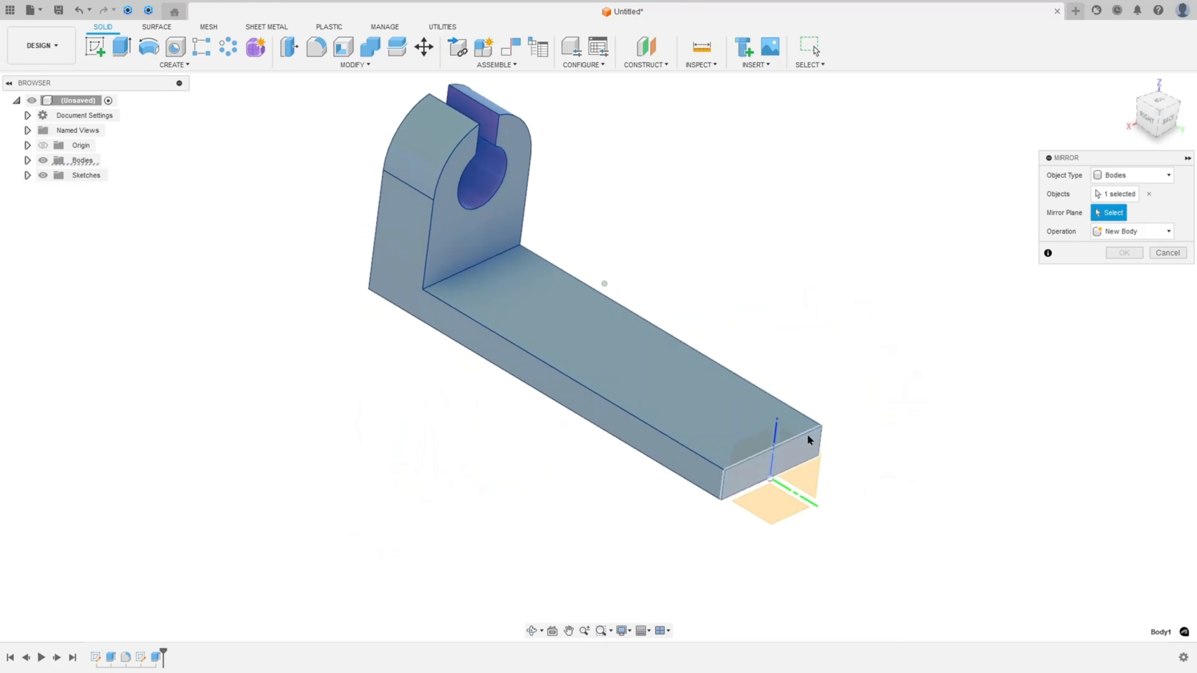
left_click(753, 445)
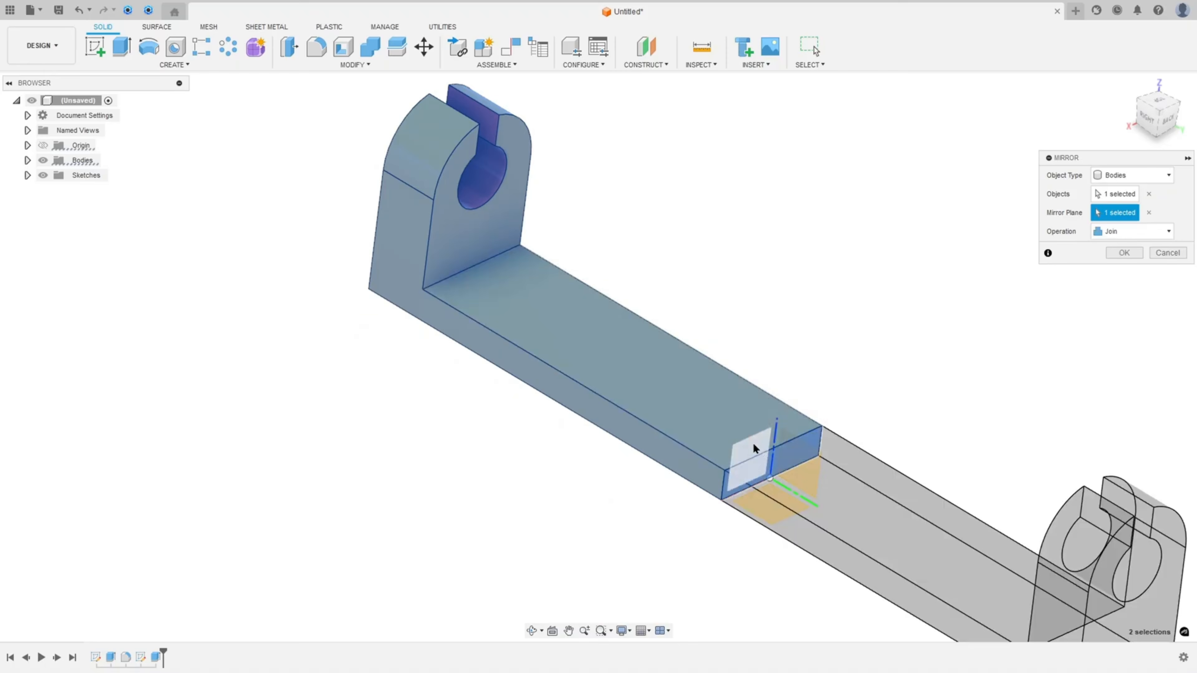
scroll(801, 439, "down", 5)
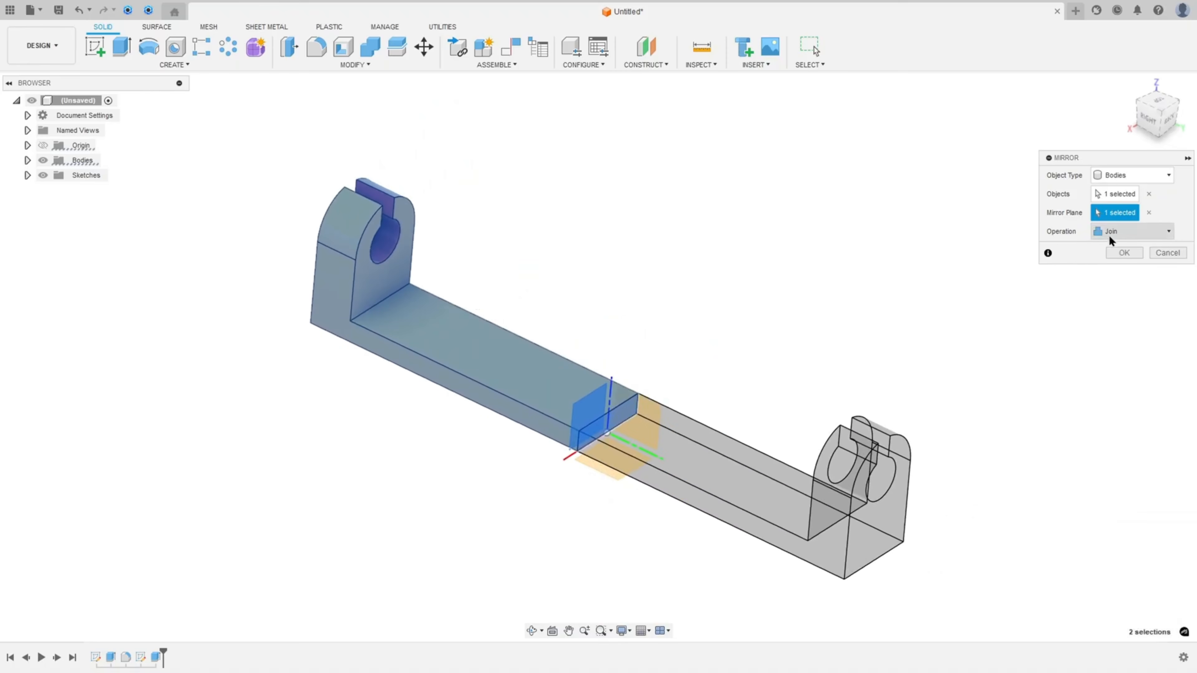
left_click(1121, 254)
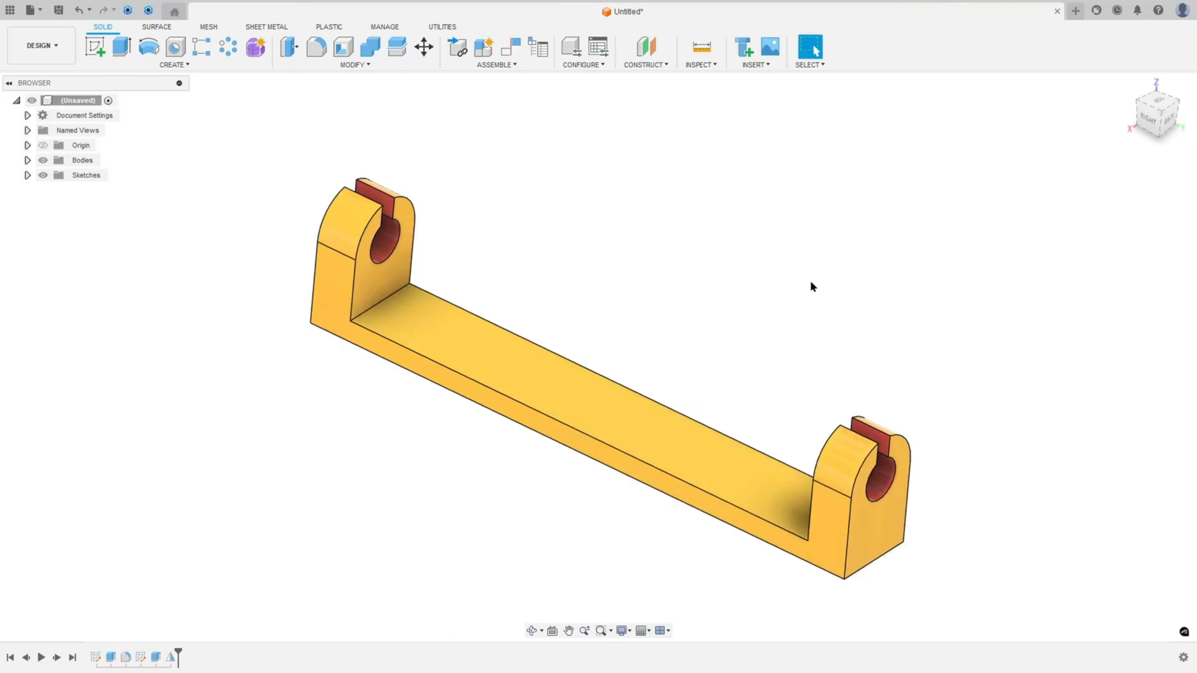
key("Home")
key("F6")
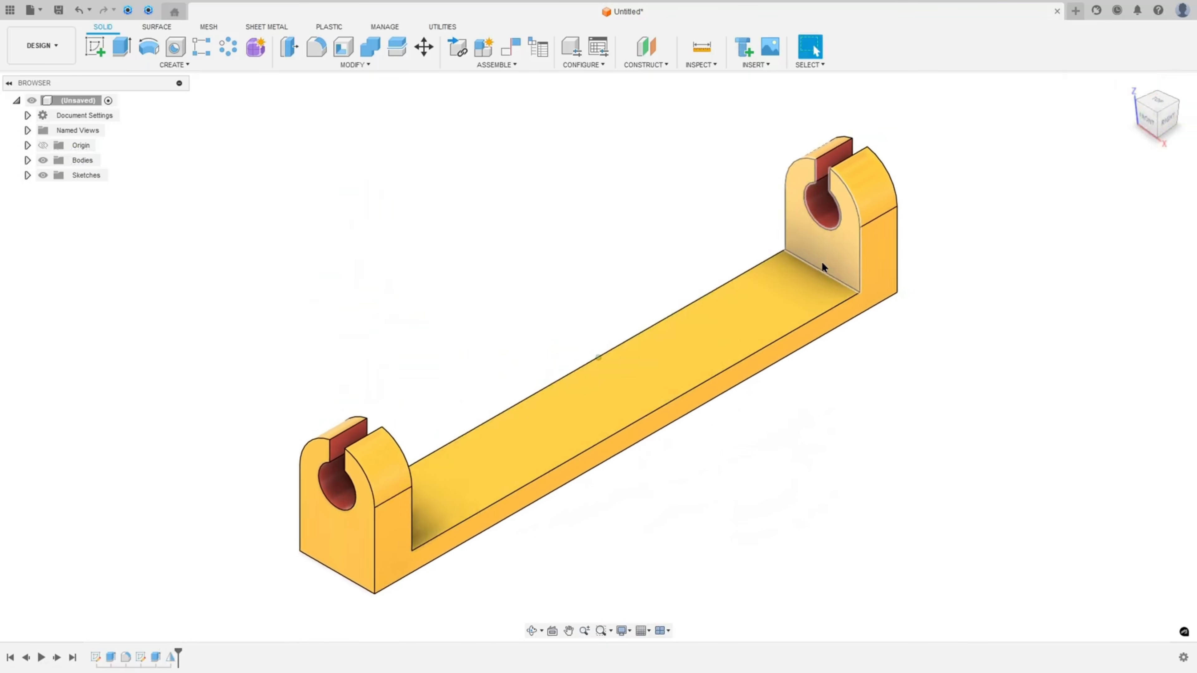
middle_click_drag(822, 262, 815, 267, "shift")
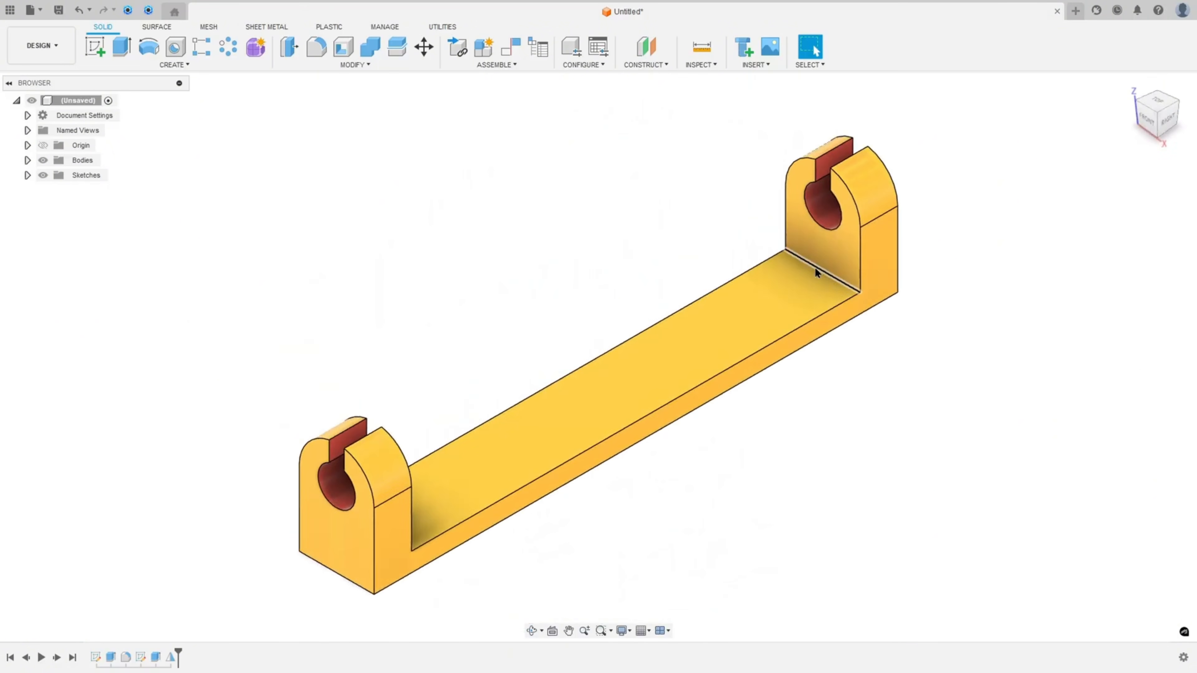